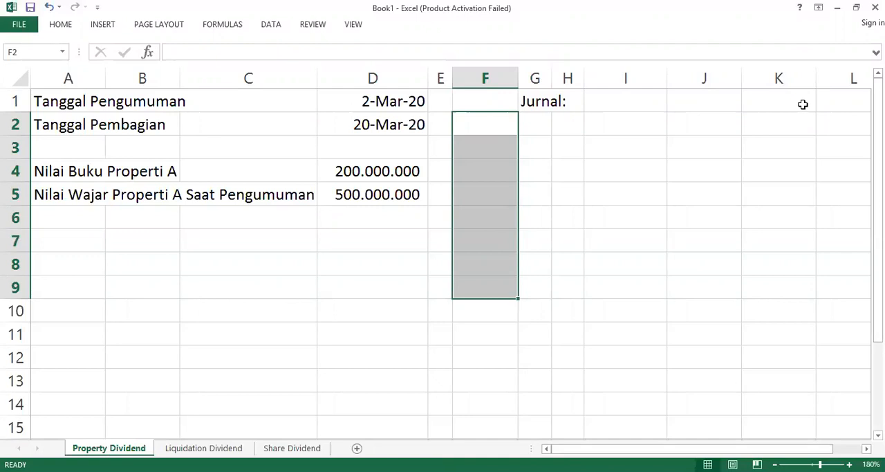
Step: Enter the announcement date 2 Mar in cell F2 beside the journal area
{"action": "left_click", "coordinate": [92, 248]}
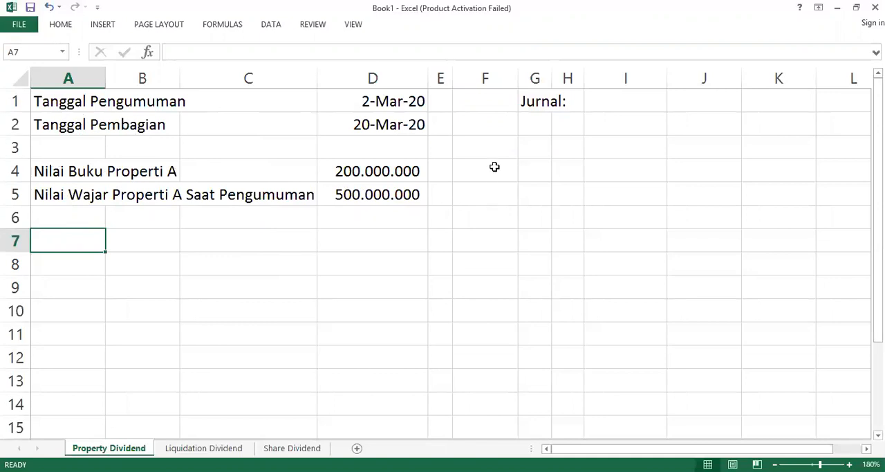
{"action": "left_click", "coordinate": [484, 127]}
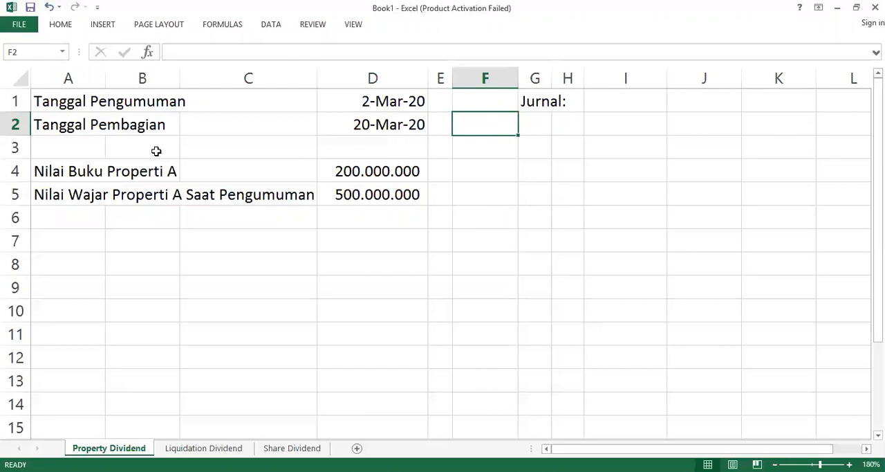
{"action": "type", "text": "2"}
{"action": "type", "text": " Mar"}
{"action": "key", "text": "Return"}
{"action": "key", "text": "Return"}
{"action": "key", "text": "Return"}
{"action": "key", "text": "Return"}
{"action": "key", "text": "Return"}
{"action": "key", "text": "Return"}
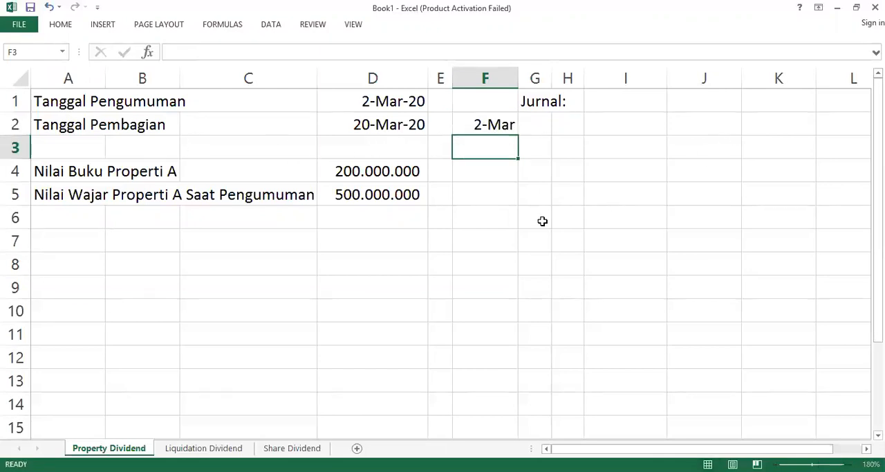
Step: Enter the distribution date 20 Mar in cell F10
{"action": "key", "text": "Return"}
{"action": "key", "text": "Return"}
{"action": "type", "text": "20 Mar"}
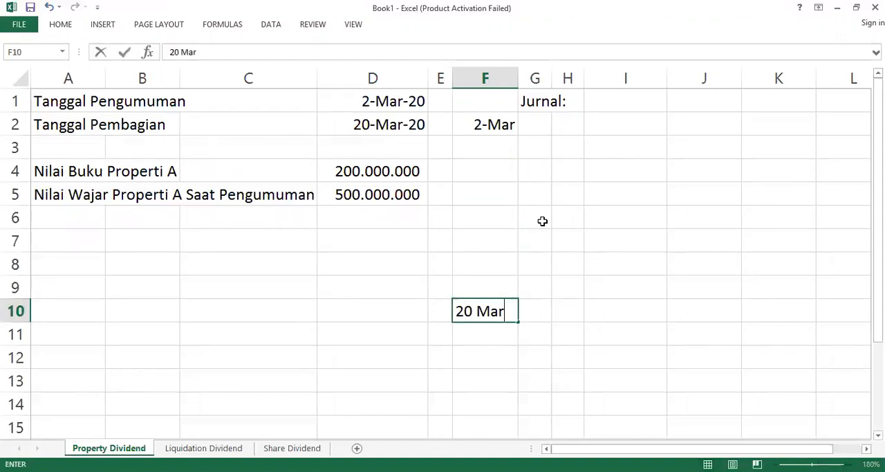
{"action": "key", "text": "Return"}
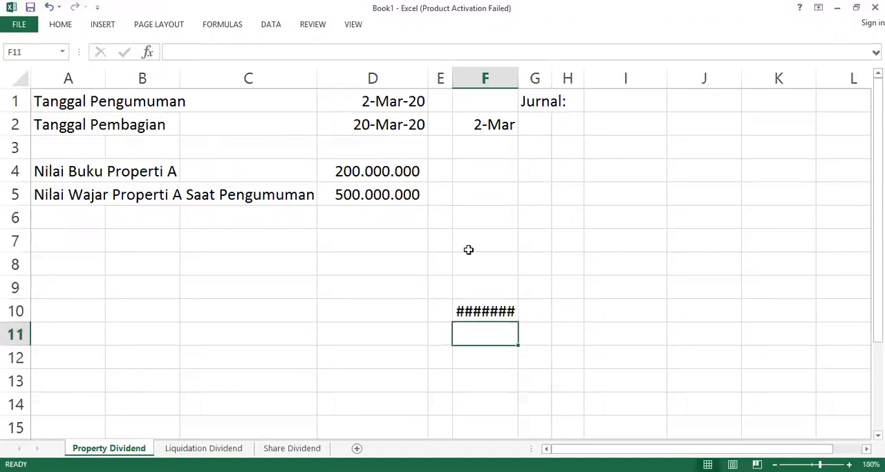
Step: Replace the entry in cell F10 with 20 Maret
{"action": "left_click", "coordinate": [501, 318]}
{"action": "type", "text": "20 Matr"}
{"action": "key", "text": "BackSpace"}
{"action": "key", "text": "BackSpace"}
{"action": "type", "text": "ret"}
{"action": "key", "text": "Return"}
Step: Enter Properti A [Asset] in cell G2 as the debit account of the 2 March entry
{"action": "left_click", "coordinate": [540, 130]}
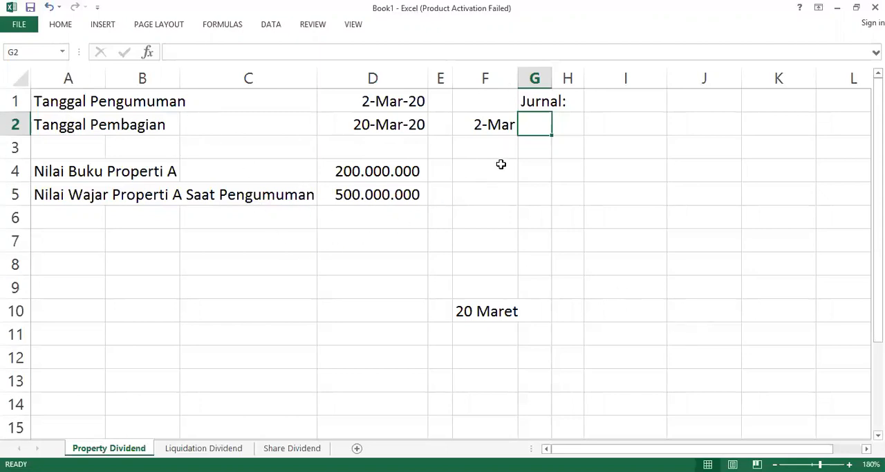
{"action": "type", "text": "Pr"}
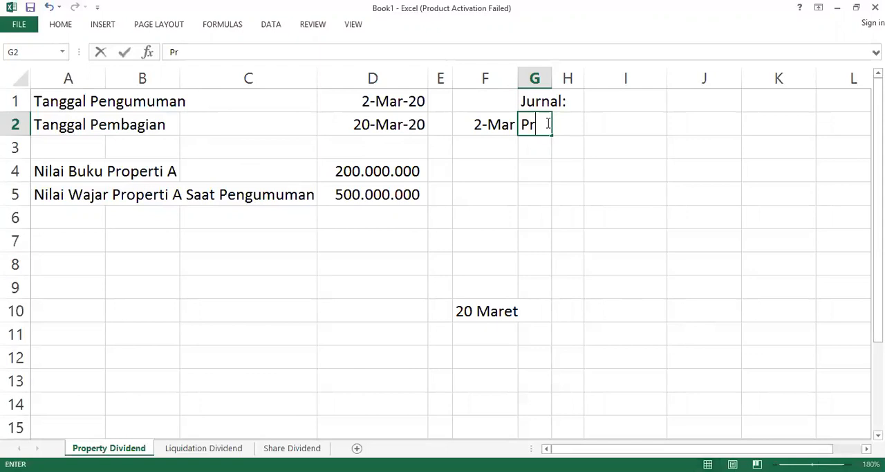
{"action": "type", "text": "operti A [Asset"}
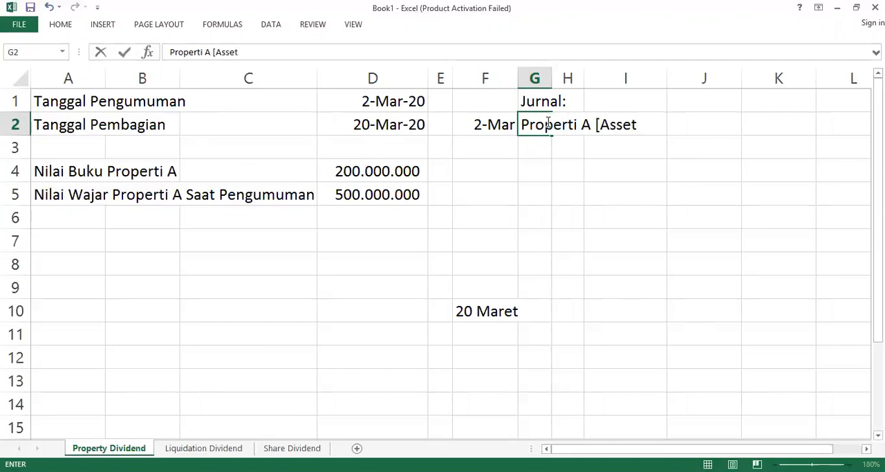
{"action": "type", "text": "]"}
{"action": "left_click", "coordinate": [566, 165]}
Step: Enter Unrealized gain in cell H3 as the indented credit account
{"action": "left_click", "coordinate": [581, 142]}
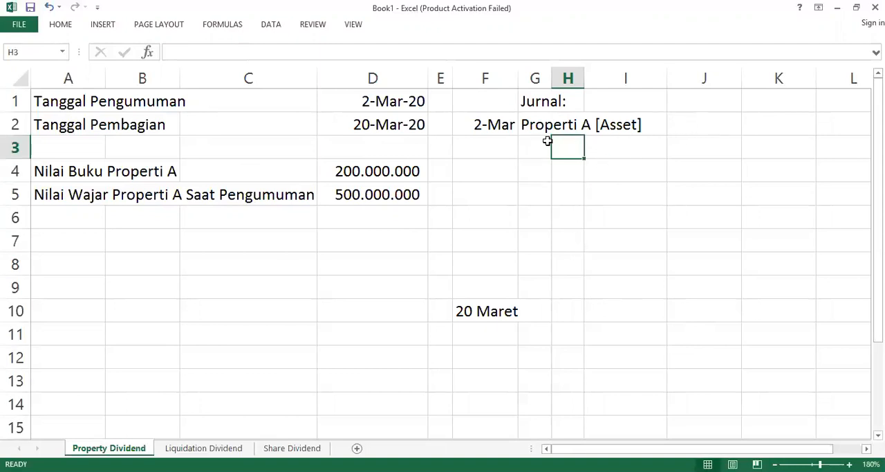
{"action": "type", "text": "Unrea"}
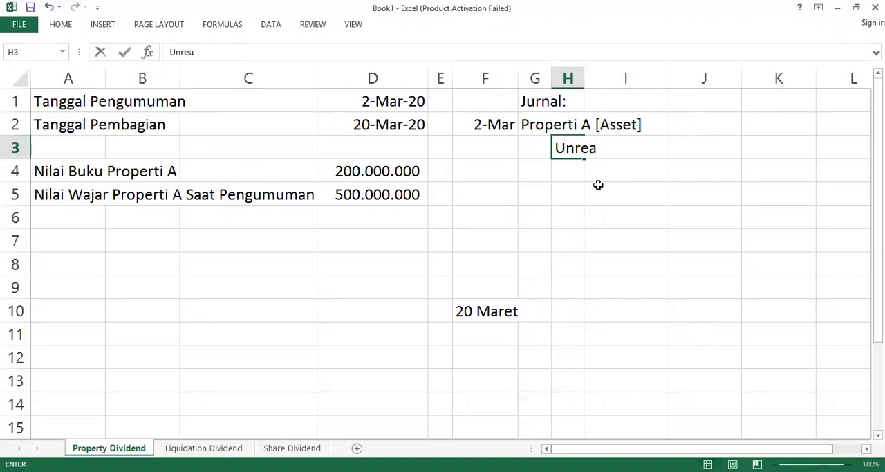
{"action": "type", "text": "lized gain"}
{"action": "key", "text": "Return"}
Step: Enter 30000000 in cell J2 as the debit amount for Properti A
{"action": "key", "text": "Right"}
{"action": "key", "text": "Right"}
{"action": "key", "text": "Up"}
{"action": "type", "text": "3"}
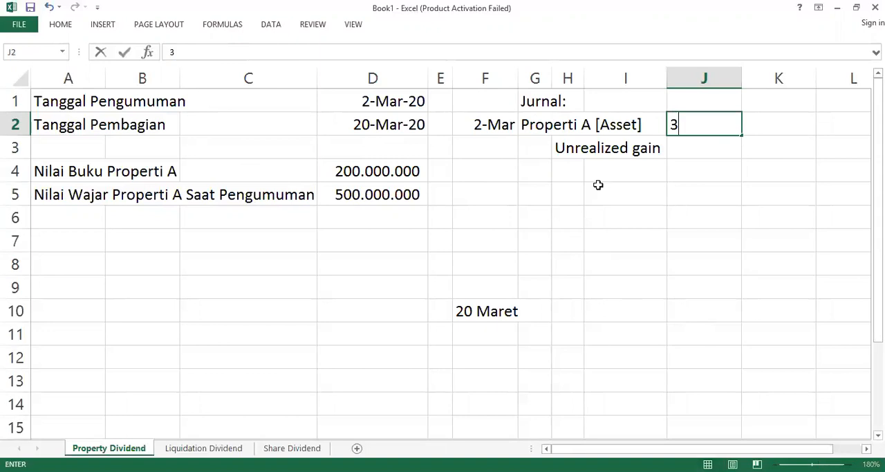
{"action": "type", "text": "0000000"}
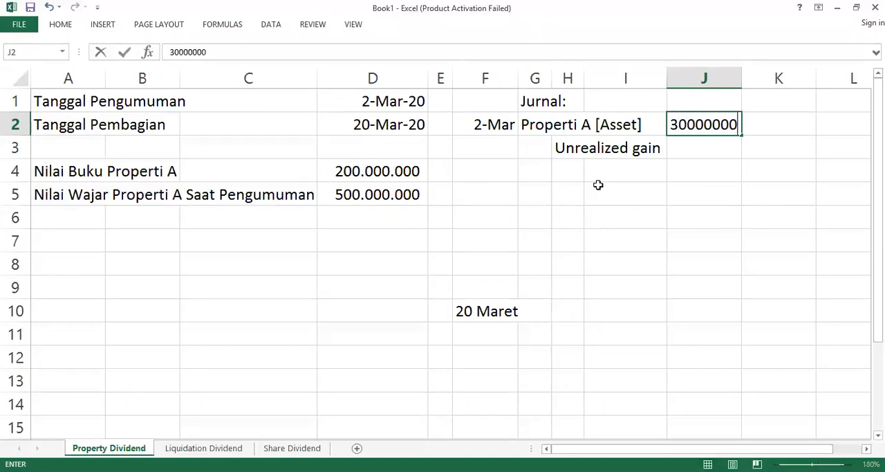
{"action": "key", "text": "Return"}
Step: Enter 300000000 in cell K3 as the credit amount for the unrealized gain
{"action": "key", "text": "Right"}
{"action": "type", "text": "30000"}
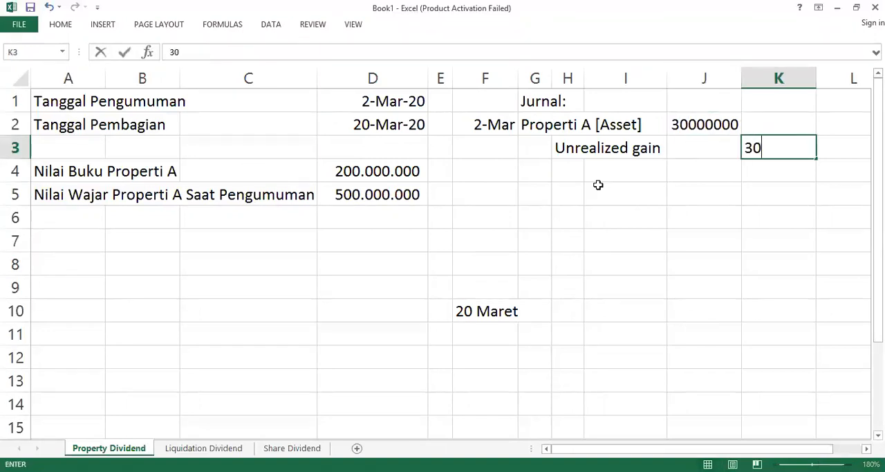
{"action": "type", "text": "0000"}
{"action": "key", "text": "Return"}
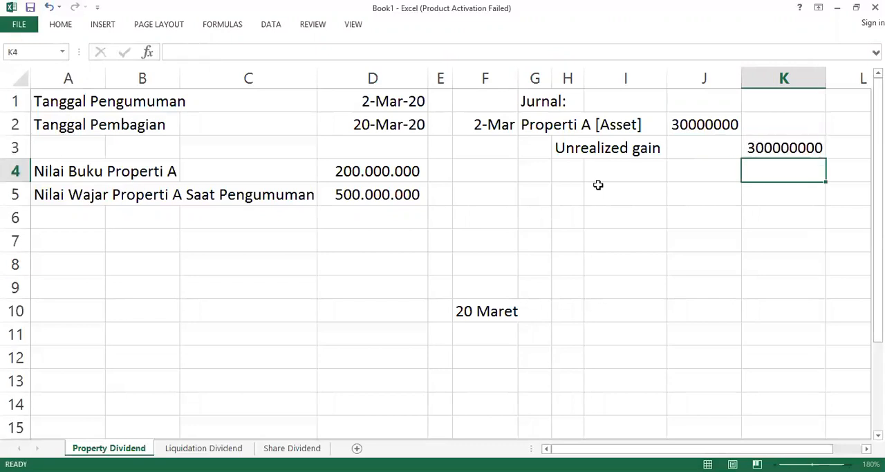
Step: Replace the debit amount in cell J2 with the formula =K3
{"action": "key", "text": "Up"}
{"action": "key", "text": "Left"}
{"action": "key", "text": "Up"}
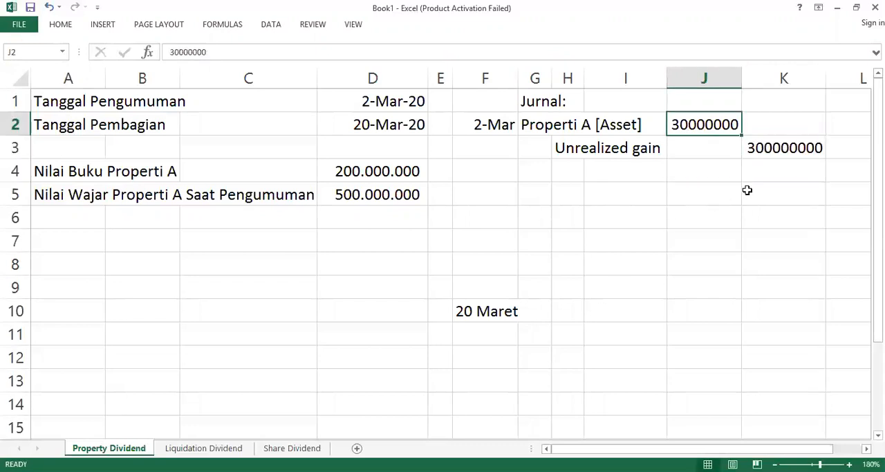
{"action": "type", "text": "="}
{"action": "left_click", "coordinate": [767, 147]}
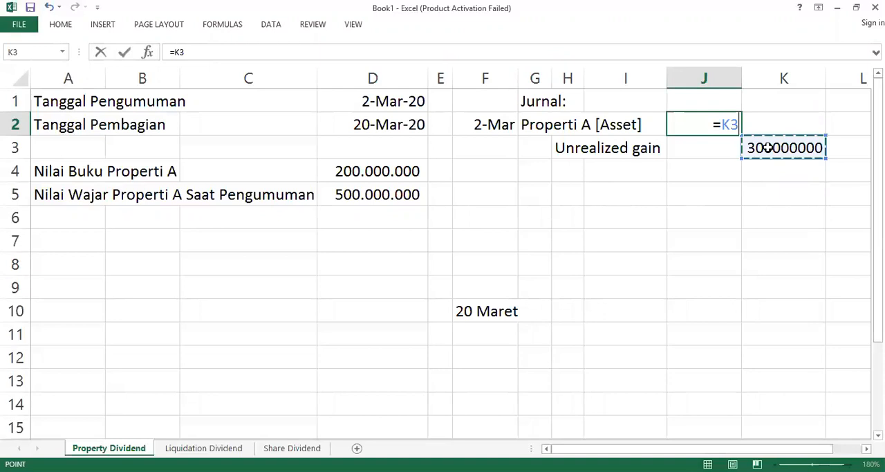
{"action": "key", "text": "Return"}
Step: Format the amount cells J2:K13 in comma style without decimals and collapse the ribbon
{"action": "left_click_drag", "start_coordinate": [737, 123], "coordinate": [761, 148]}
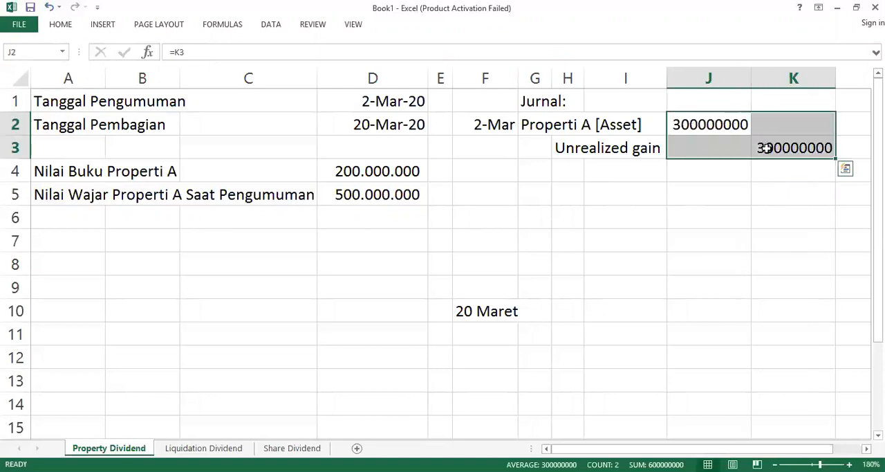
{"action": "left_click_drag", "start_coordinate": [709, 125], "coordinate": [788, 367]}
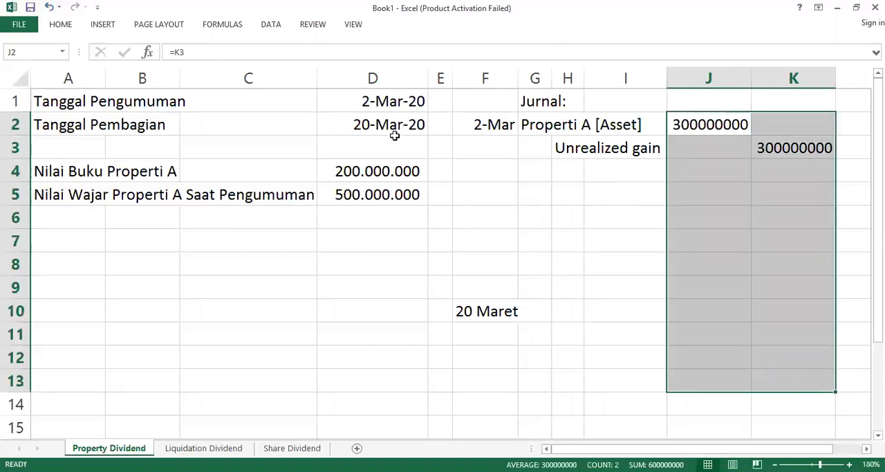
{"action": "left_click", "coordinate": [61, 24]}
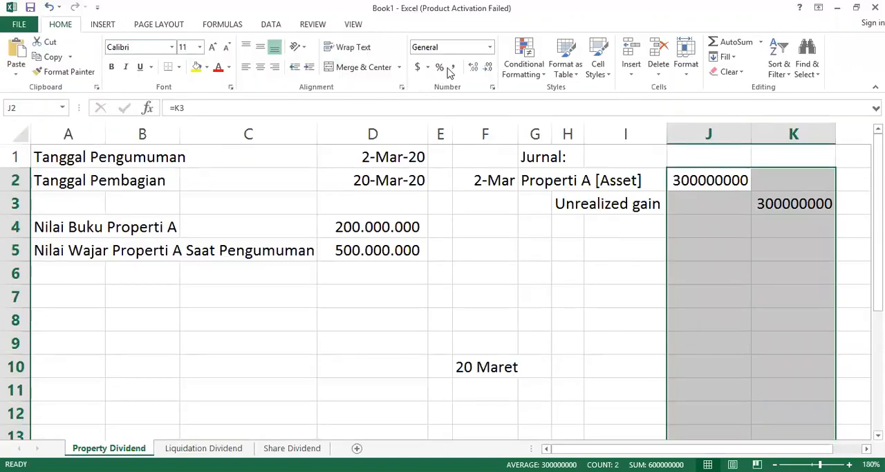
{"action": "left_click", "coordinate": [452, 67]}
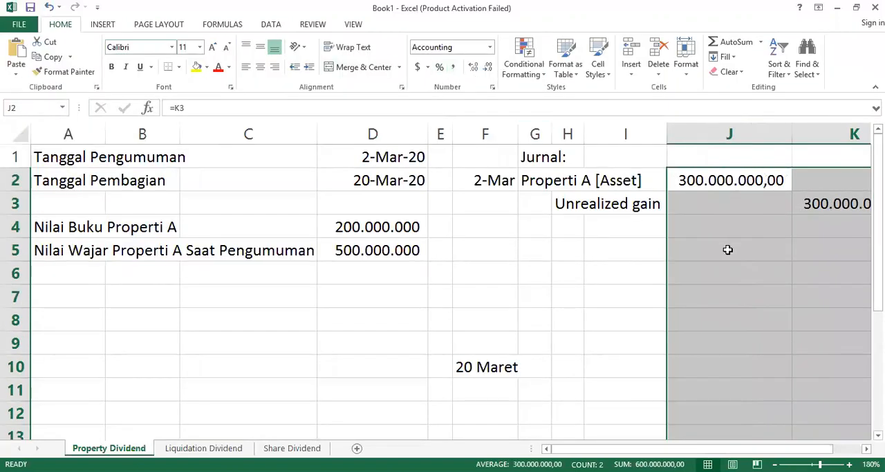
{"action": "left_click", "coordinate": [488, 67]}
{"action": "left_click", "coordinate": [489, 67]}
{"action": "left_click", "coordinate": [623, 266]}
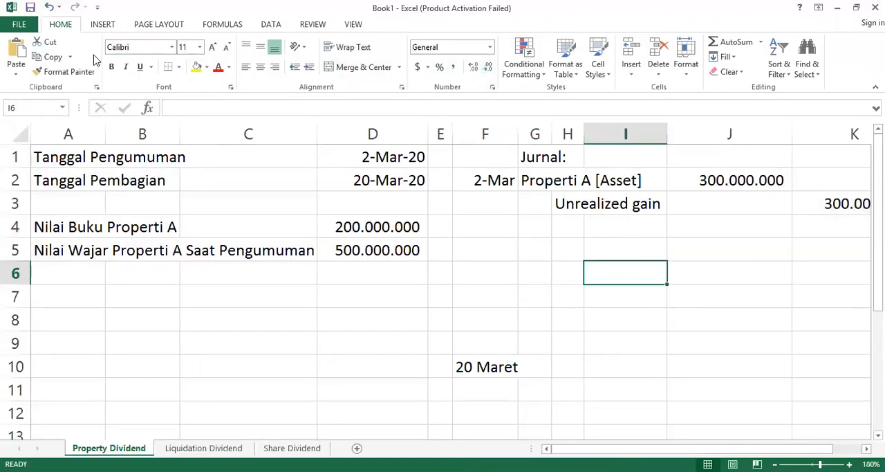
{"action": "double_click", "coordinate": [78, 31]}
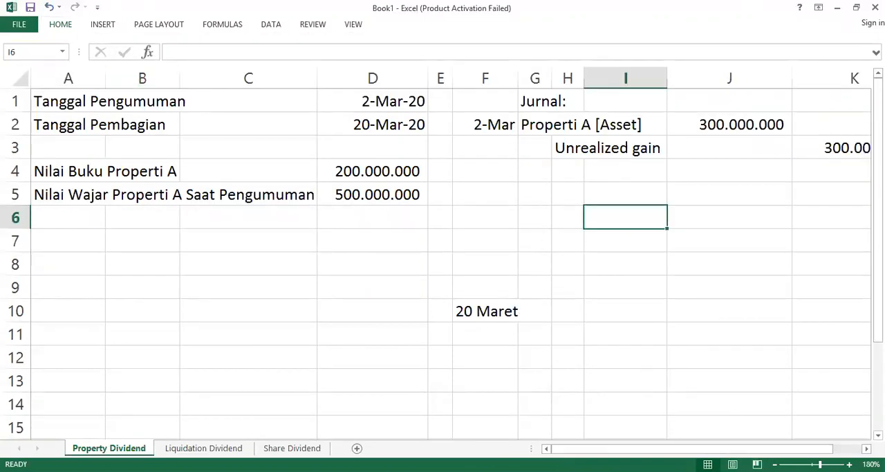
Step: Extend the credit account name in cell H3 to Unrealized gain-Income
{"action": "left_click", "coordinate": [775, 464]}
{"action": "left_click", "coordinate": [606, 151]}
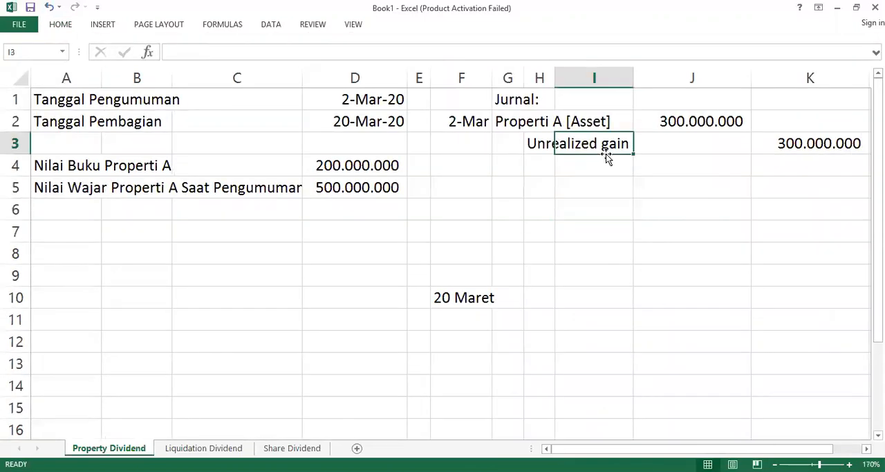
{"action": "left_click", "coordinate": [672, 128]}
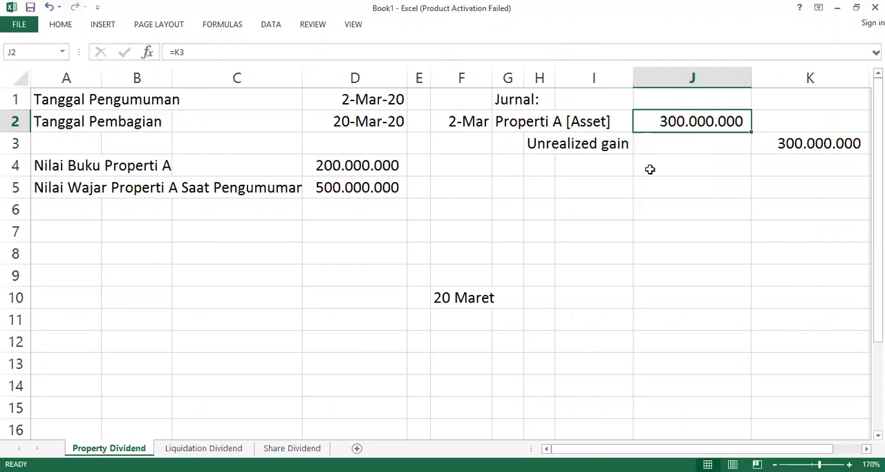
{"action": "double_click", "coordinate": [545, 142]}
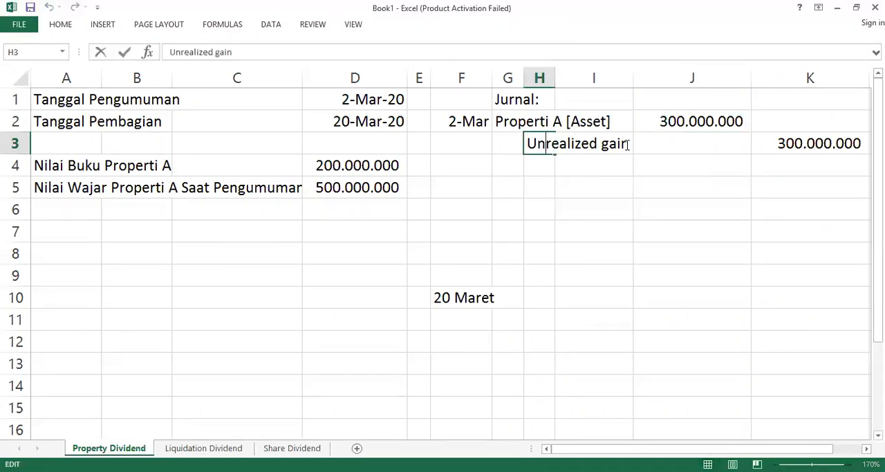
{"action": "type", "text": "-Income"}
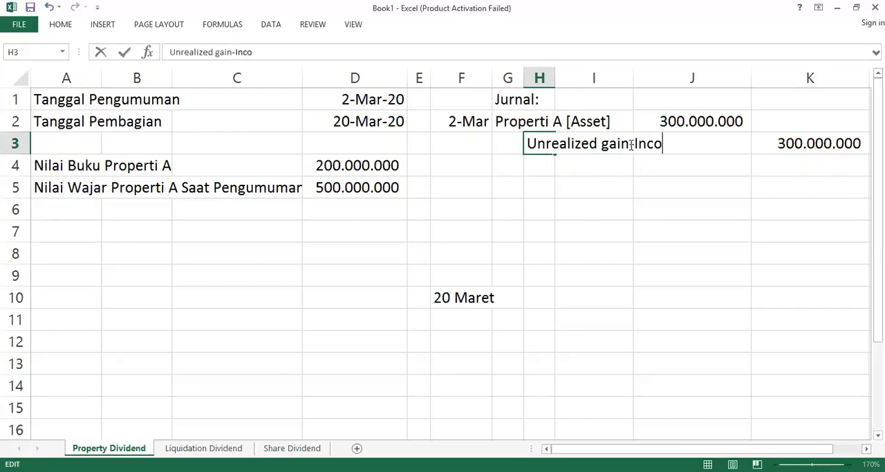
{"action": "key", "text": "Return"}
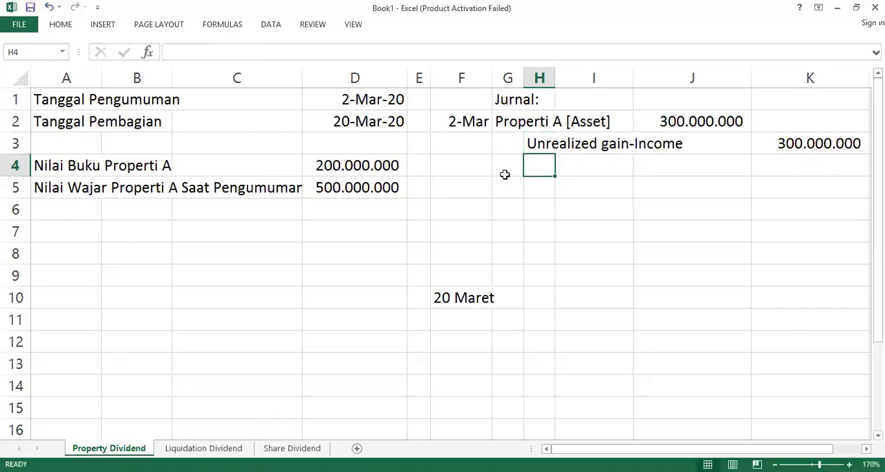
Step: Enter Retained Earnings in cell G5 as the debit account of the second journal entry
{"action": "left_click", "coordinate": [510, 142]}
{"action": "left_click", "coordinate": [508, 184]}
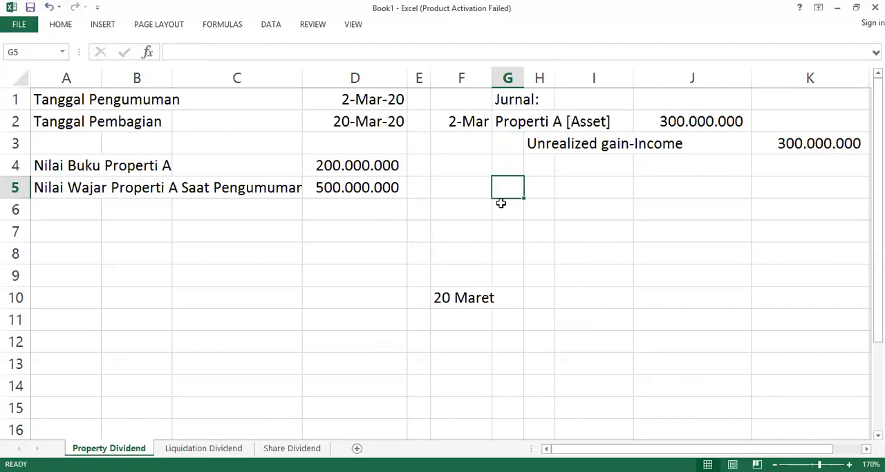
{"action": "type", "text": "Retained Earnings"}
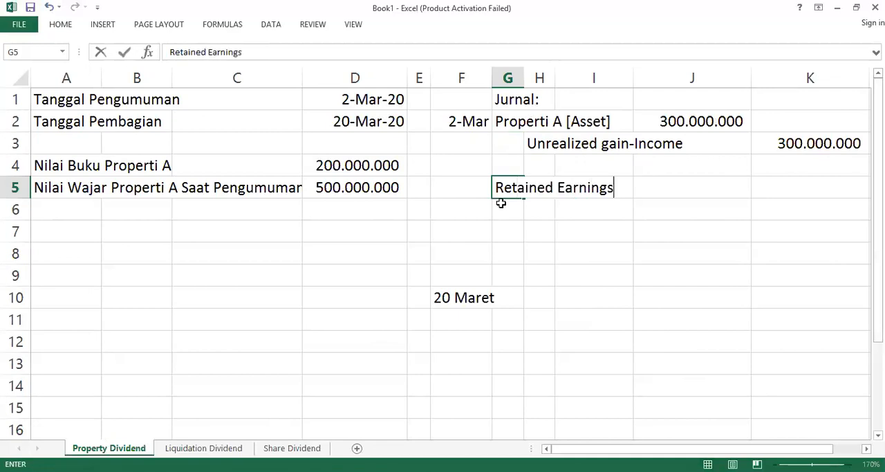
{"action": "key", "text": "Return"}
Step: Enter 500000000 in cell J5 as the debit amount for Retained Earnings
{"action": "key", "text": "Right"}
{"action": "key", "text": "Up"}
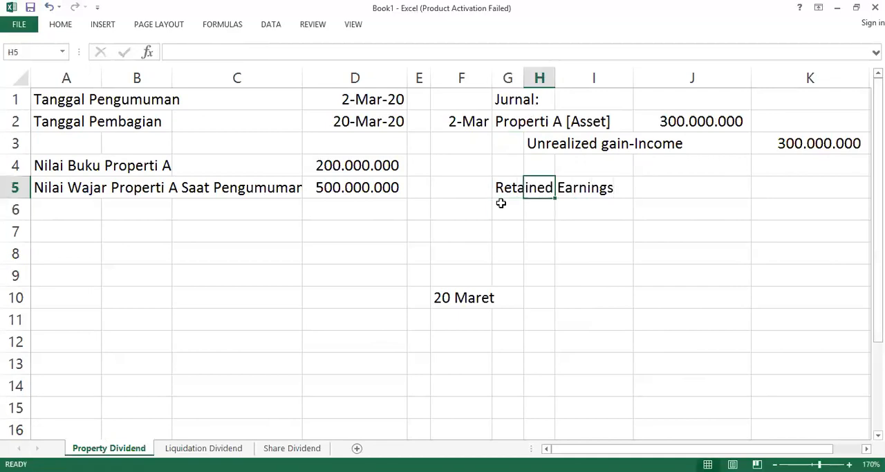
{"action": "key", "text": "Right"}
{"action": "key", "text": "Right"}
{"action": "type", "text": "50"}
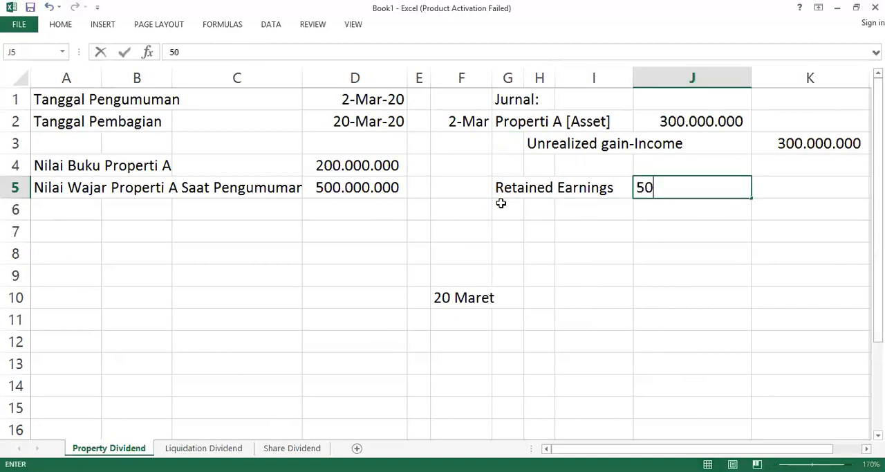
{"action": "type", "text": "0.000.0000000"}
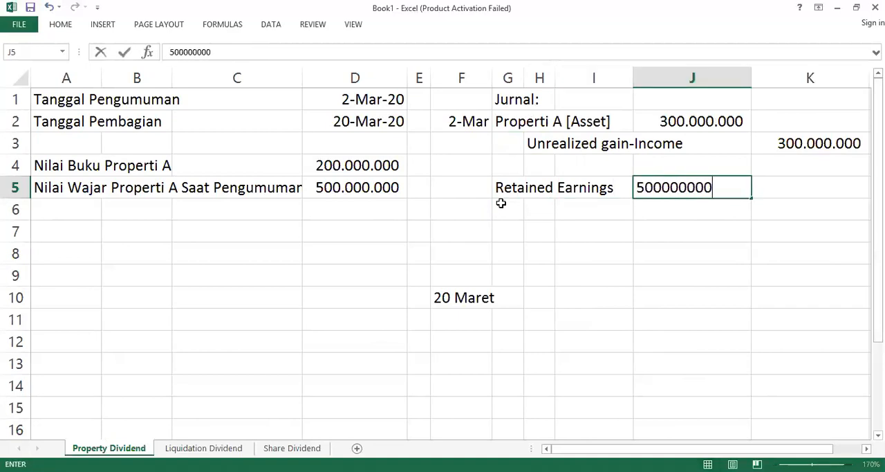
{"action": "key", "text": "Return"}
Step: Enter Dividend Payable in cell H6 as the credit account below Retained Earnings
{"action": "key", "text": "Right"}
{"action": "key", "text": "Left"}
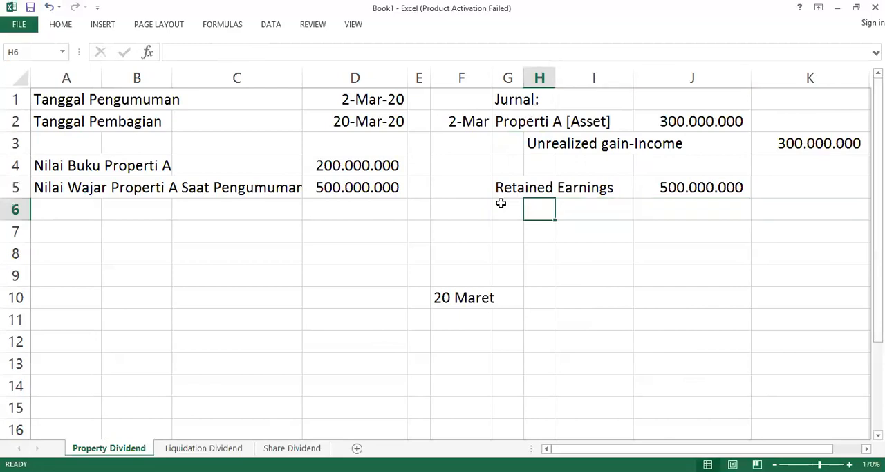
{"action": "type", "text": "Dividend Payable"}
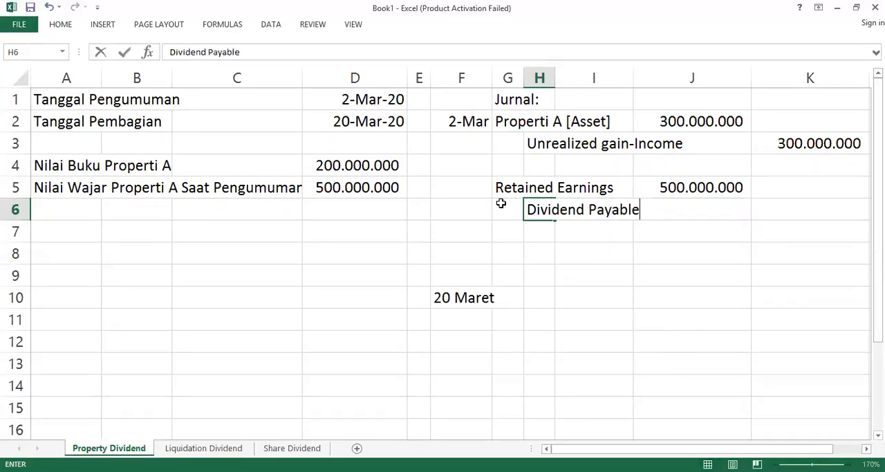
{"action": "key", "text": "Right"}
{"action": "key", "text": "Right"}
{"action": "key", "text": "Right"}
{"action": "key", "text": "Right"}
{"action": "key", "text": "Left"}
{"action": "key", "text": "Left"}
{"action": "key", "text": "Left"}
{"action": "key", "text": "Left"}
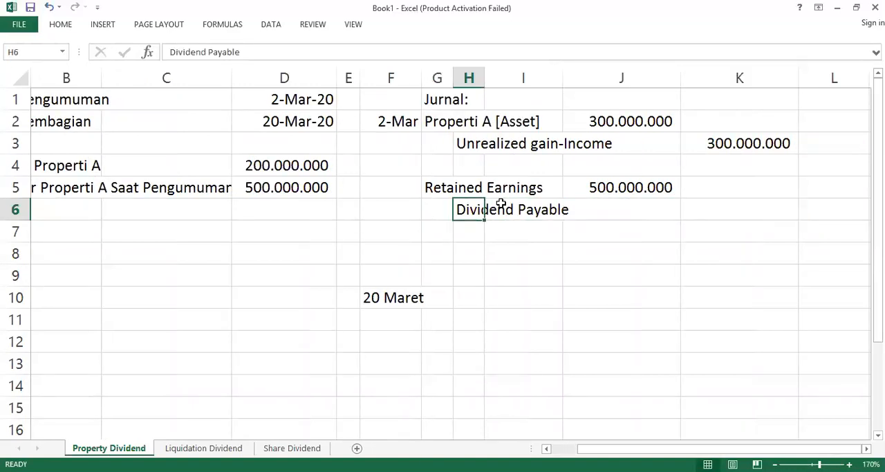
Step: Enter 500000000 in cell K6 as the credit amount for Dividend Payable
{"action": "key", "text": "Right"}
{"action": "key", "text": "Right"}
{"action": "key", "text": "Right"}
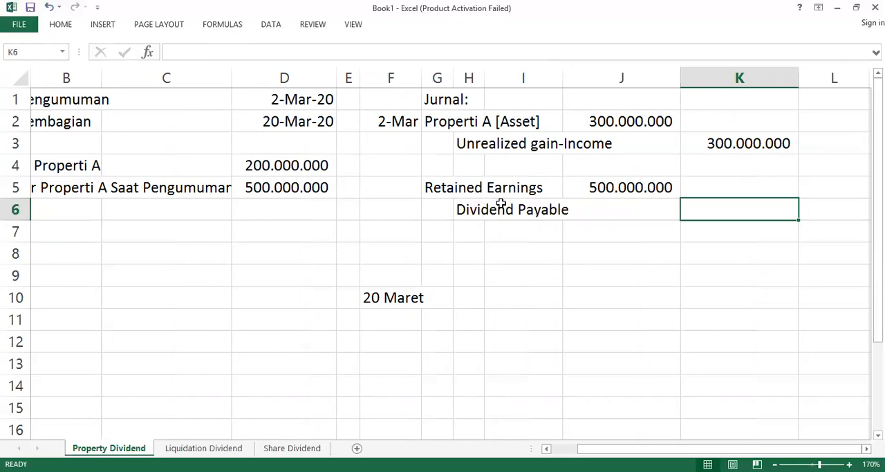
{"action": "type", "text": "500.000.000"}
{"action": "key", "text": "Return"}
Step: Review the Retained Earnings and Dividend Payable journal entry in rows 5 and 6
{"action": "key", "text": "Left"}
{"action": "key", "text": "Left"}
{"action": "key", "text": "Up"}
{"action": "key", "text": "Left"}
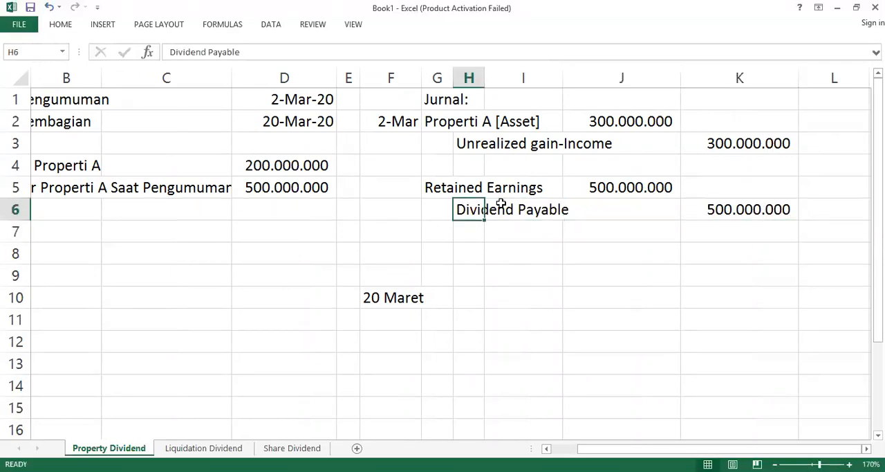
{"action": "key", "text": "Up"}
{"action": "key", "text": "Left"}
{"action": "key", "text": "Right"}
{"action": "key", "text": "Right"}
{"action": "key", "text": "Right"}
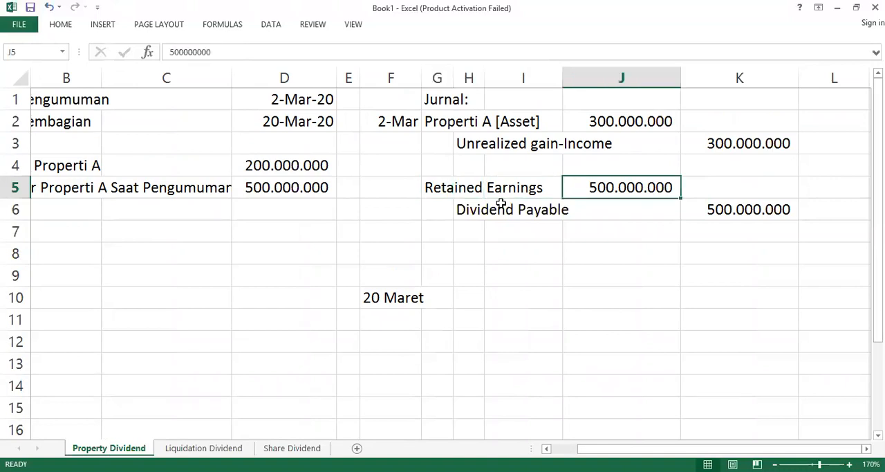
{"action": "key", "text": "Left"}
{"action": "key", "text": "Left"}
{"action": "key", "text": "Left"}
{"action": "key", "text": "Down"}
{"action": "key", "text": "Down"}
{"action": "key", "text": "Down"}
{"action": "key", "text": "Down"}
{"action": "key", "text": "Down"}
{"action": "key", "text": "Down"}
{"action": "key", "text": "Down"}
{"action": "key", "text": "Down"}
{"action": "key", "text": "Down"}
{"action": "key", "text": "Down"}
{"action": "key", "text": "Up"}
{"action": "key", "text": "Up"}
{"action": "key", "text": "Up"}
{"action": "key", "text": "Up"}
{"action": "key", "text": "Up"}
{"action": "key", "text": "Up"}
{"action": "key", "text": "Up"}
{"action": "key", "text": "Up"}
{"action": "key", "text": "Left"}
{"action": "key", "text": "Left"}
{"action": "key", "text": "Left"}
{"action": "key", "text": "Left"}
{"action": "key", "text": "Left"}
{"action": "key", "text": "Left"}
{"action": "key", "text": "Right"}
{"action": "key", "text": "Right"}
{"action": "key", "text": "Right"}
{"action": "key", "text": "Right"}
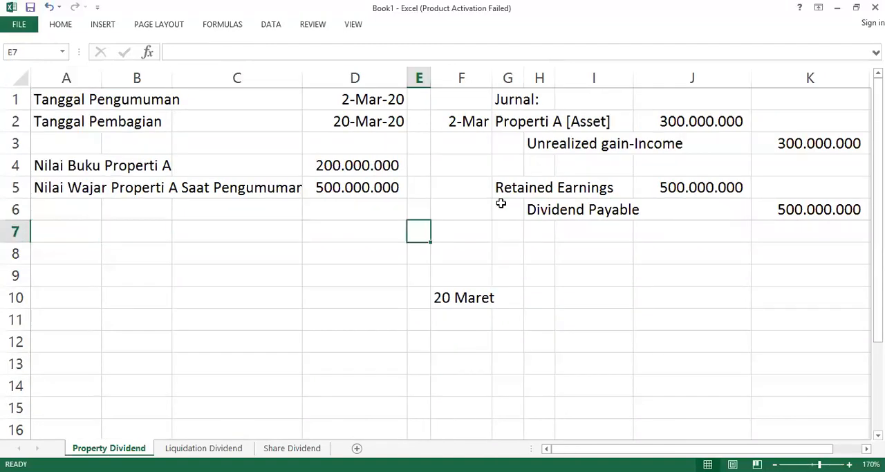
Step: Enter Dividend Payable in cell G10 as the debit account of the 20 Maret journal entry
{"action": "key", "text": "Down"}
{"action": "key", "text": "Right"}
{"action": "key", "text": "Right"}
{"action": "key", "text": "Down"}
{"action": "key", "text": "Down"}
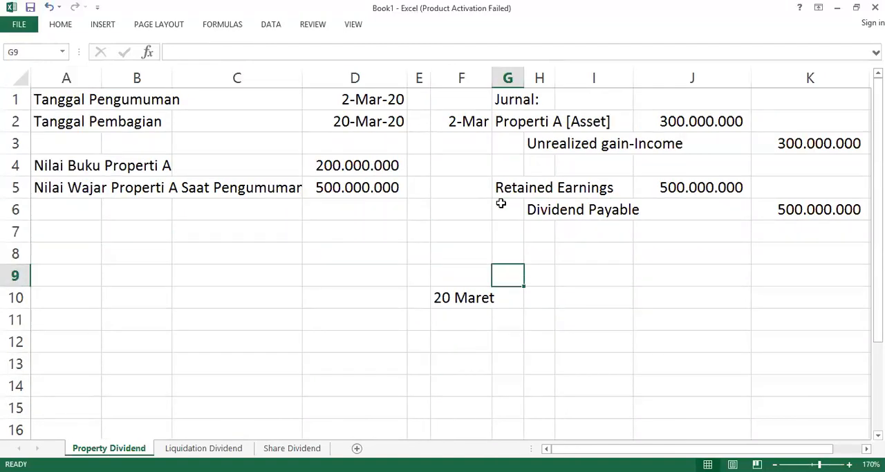
{"action": "type", "text": "Di"}
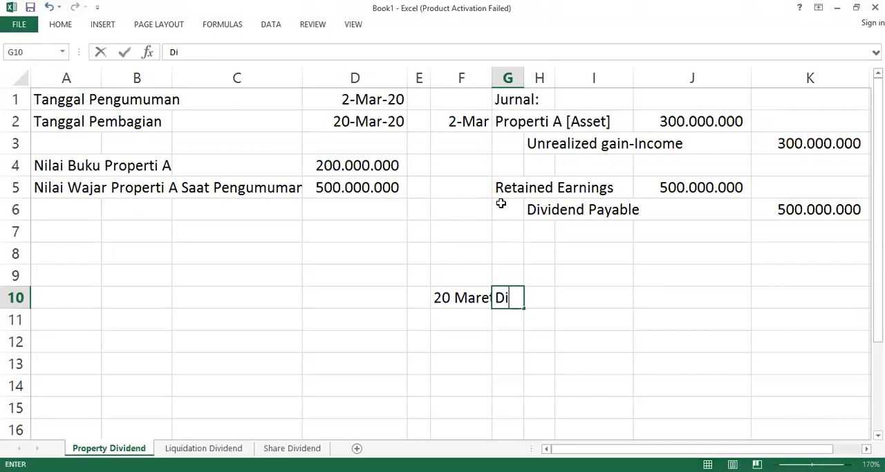
{"action": "type", "text": "vidend Payable"}
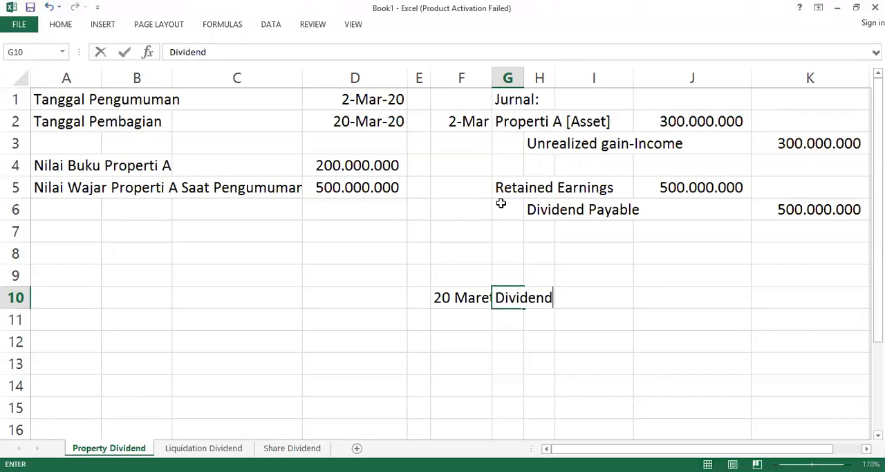
Step: Enter 500000000 in cell J10 as the debit amount for the 20 Maret Dividend Payable
{"action": "key", "text": "Right"}
{"action": "key", "text": "Right"}
{"action": "key", "text": "Right"}
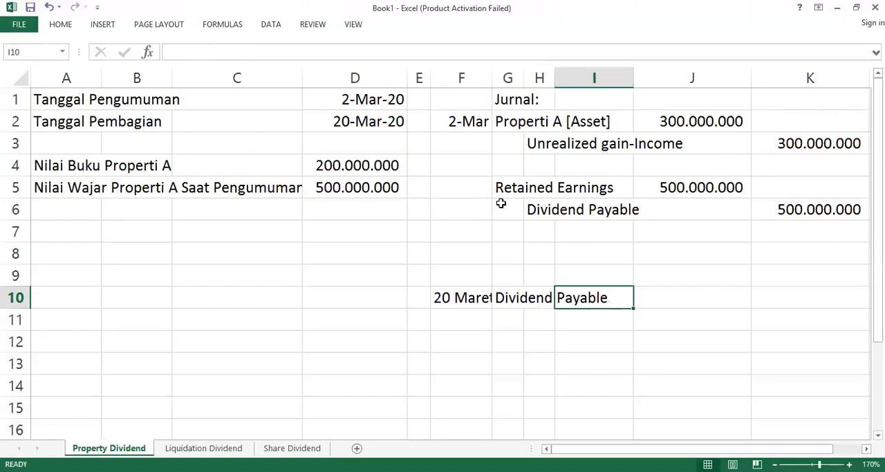
{"action": "type", "text": "500."}
{"action": "type", "text": "000.000"}
{"action": "key", "text": "Return"}
Step: Enter Properti A in cell H11 as the credit account below the 20 Maret Dividend Payable
{"action": "key", "text": "Left"}
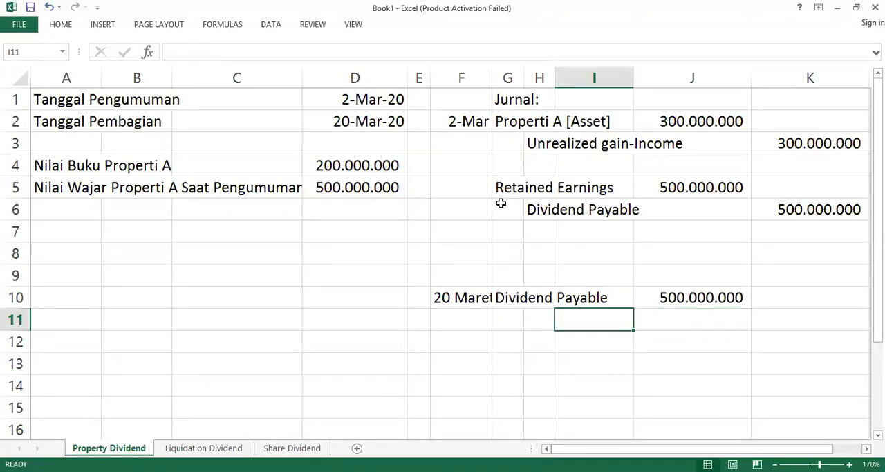
{"action": "key", "text": "Left"}
{"action": "key", "text": "Up"}
{"action": "key", "text": "Left"}
{"action": "key", "text": "Right"}
{"action": "key", "text": "Down"}
{"action": "type", "text": "Properti A"}
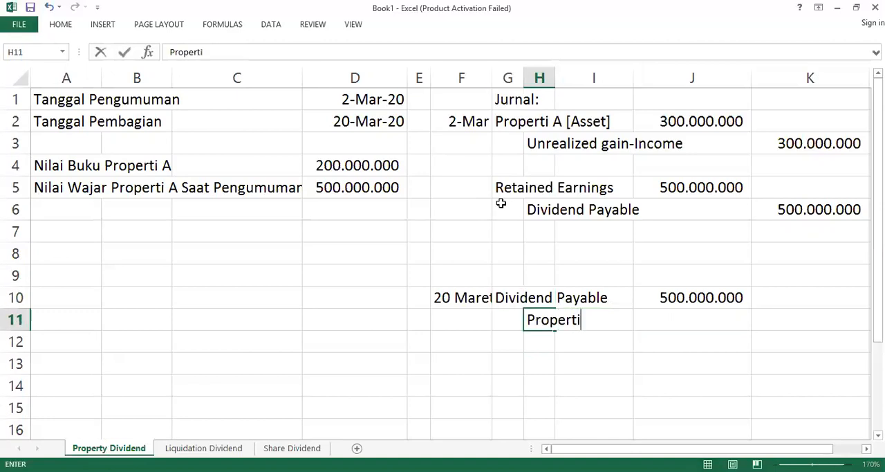
Step: Enter 500000000 in cell K11 as the credit amount for Properti A
{"action": "key", "text": "Right"}
{"action": "key", "text": "Right"}
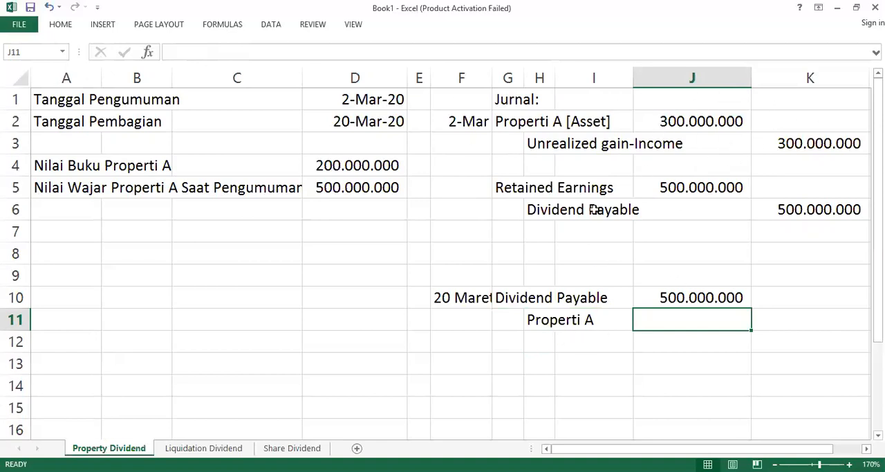
{"action": "left_click", "coordinate": [766, 322]}
{"action": "left_click", "coordinate": [559, 321]}
{"action": "left_click", "coordinate": [783, 321]}
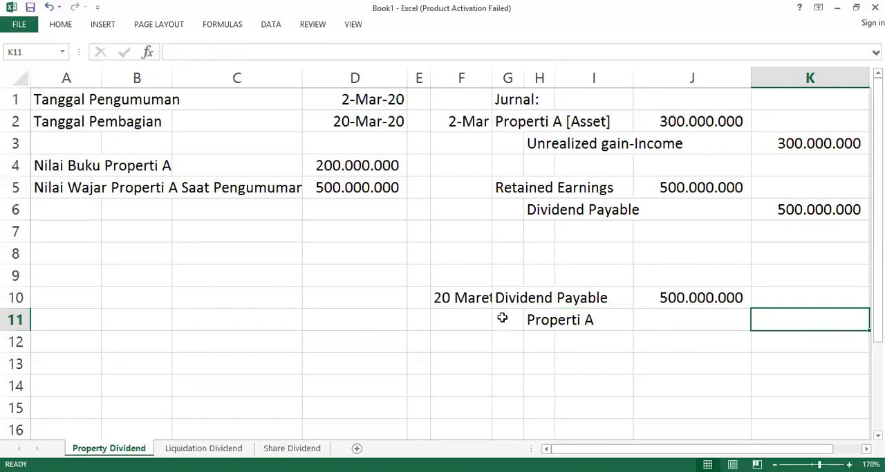
{"action": "type", "text": "500000000"}
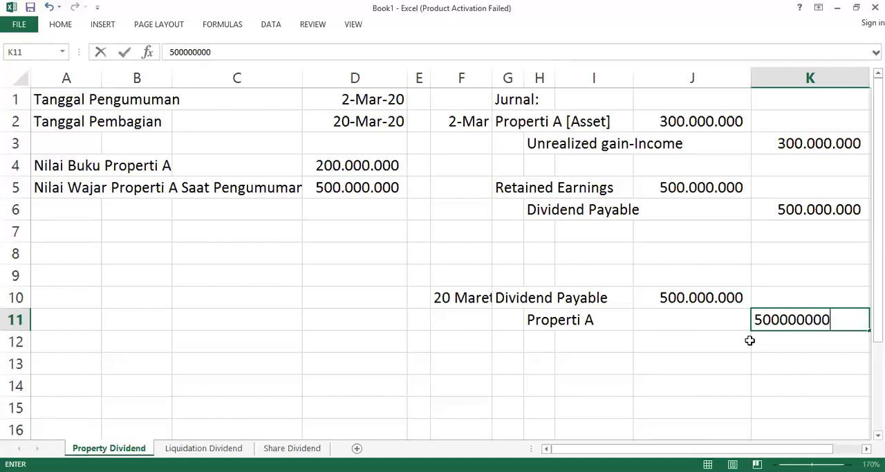
{"action": "key", "text": "Return"}
Step: Review the announcement and distribution journal entries from row 2 to row 11
{"action": "key", "text": "Left"}
{"action": "key", "text": "Up"}
{"action": "key", "text": "Left"}
{"action": "key", "text": "Up"}
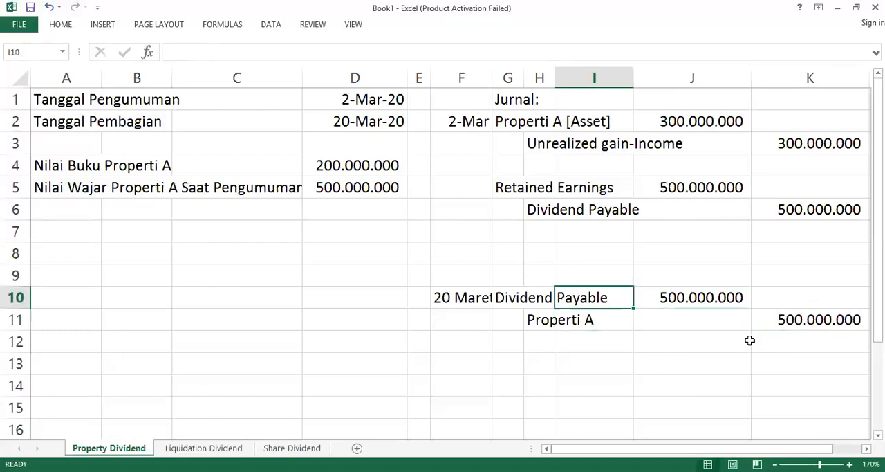
{"action": "key", "text": "Left"}
{"action": "key", "text": "Up"}
{"action": "key", "text": "Up"}
{"action": "key", "text": "Up"}
{"action": "key", "text": "Up"}
{"action": "key", "text": "Up"}
{"action": "key", "text": "Left"}
{"action": "key", "text": "Up"}
{"action": "key", "text": "Up"}
{"action": "key", "text": "Up"}
{"action": "key", "text": "shift+Down"}
{"action": "key", "text": "shift+Down"}
{"action": "key", "text": "shift+Down"}
{"action": "key", "text": "shift+Down"}
{"action": "key", "text": "shift+Down"}
{"action": "key", "text": "shift+Down"}
{"action": "key", "text": "shift+Down"}
{"action": "key", "text": "shift+Down"}
{"action": "key", "text": "shift+Down"}
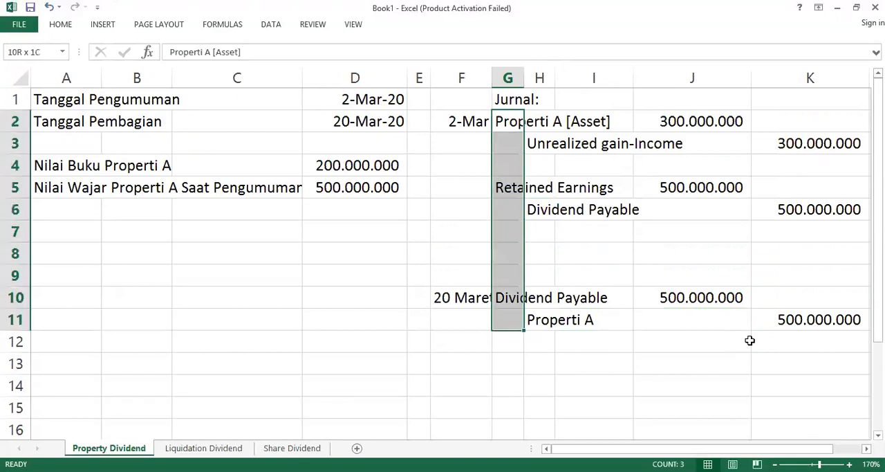
{"action": "key", "text": "shift+Down"}
{"action": "key", "text": "shift+Right"}
{"action": "key", "text": "shift+Right"}
{"action": "key", "text": "shift+Right"}
{"action": "key", "text": "Left"}
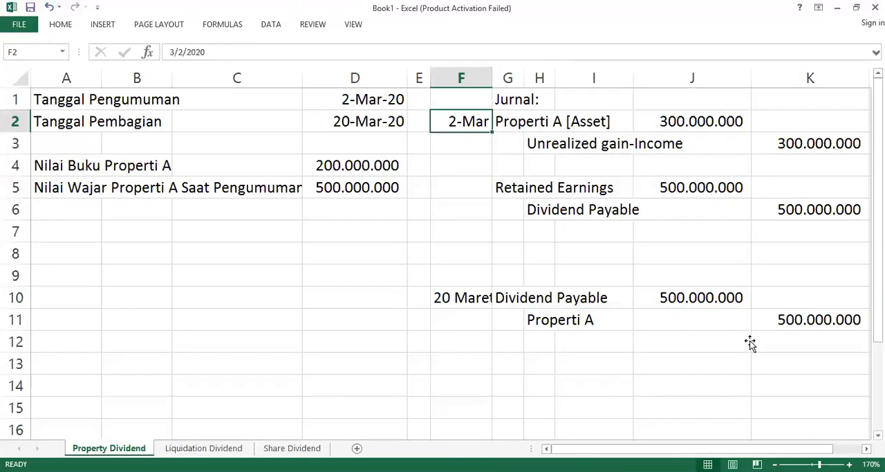
Step: Replace the Nilai Wajar Properti A Saat Pengumuman amount in cell D5 with x
{"action": "key", "text": "Left"}
{"action": "key", "text": "Left"}
{"action": "key", "text": "Left"}
{"action": "key", "text": "Left"}
{"action": "key", "text": "Left"}
{"action": "key", "text": "Down"}
{"action": "key", "text": "Down"}
{"action": "key", "text": "Down"}
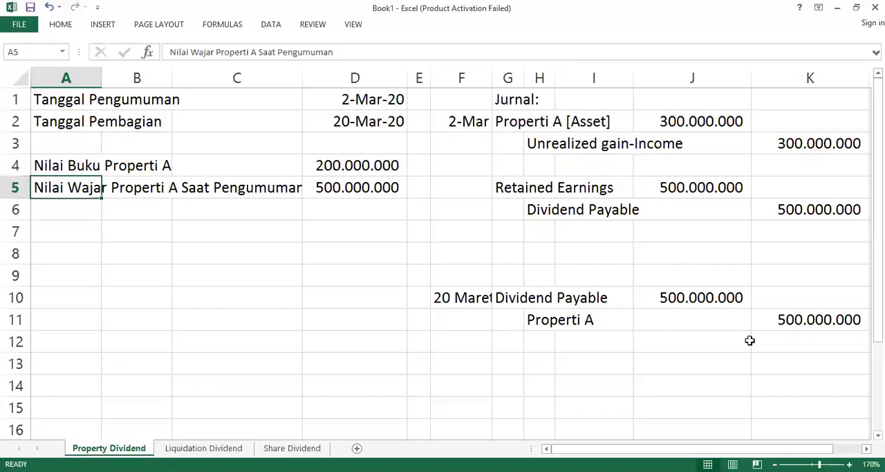
{"action": "key", "text": "Right"}
{"action": "key", "text": "Right"}
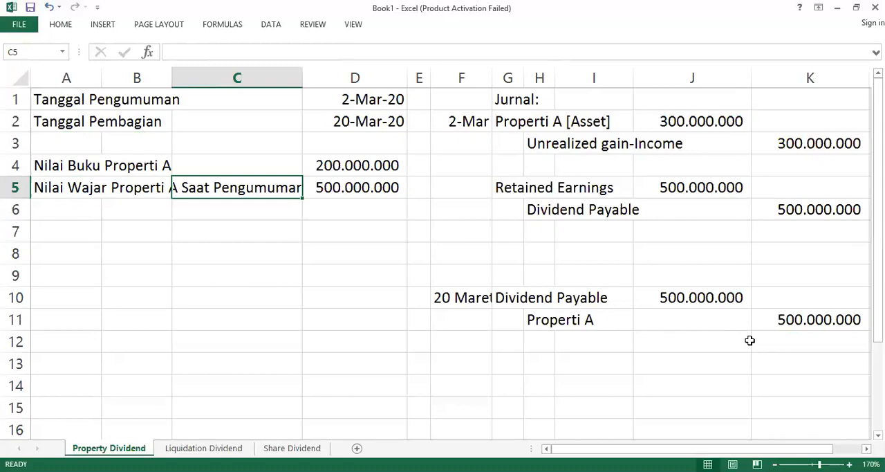
{"action": "key", "text": "Right"}
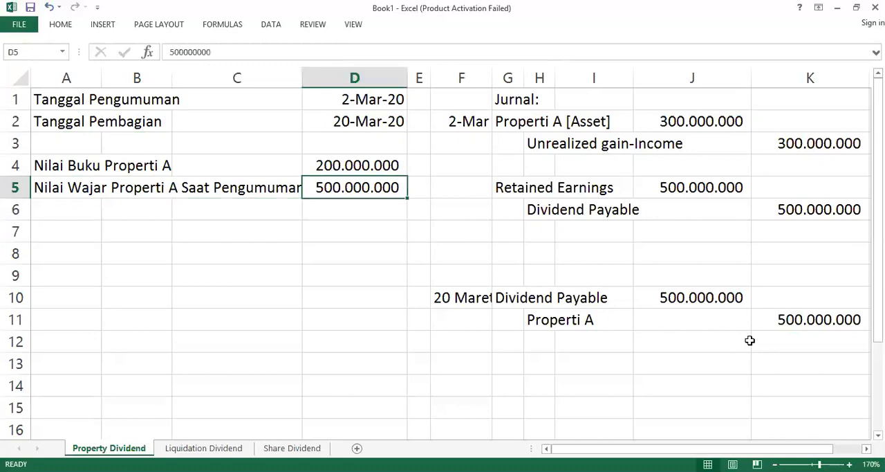
{"action": "type", "text": "x"}
{"action": "key", "text": "Return"}
{"action": "key", "text": "Up"}
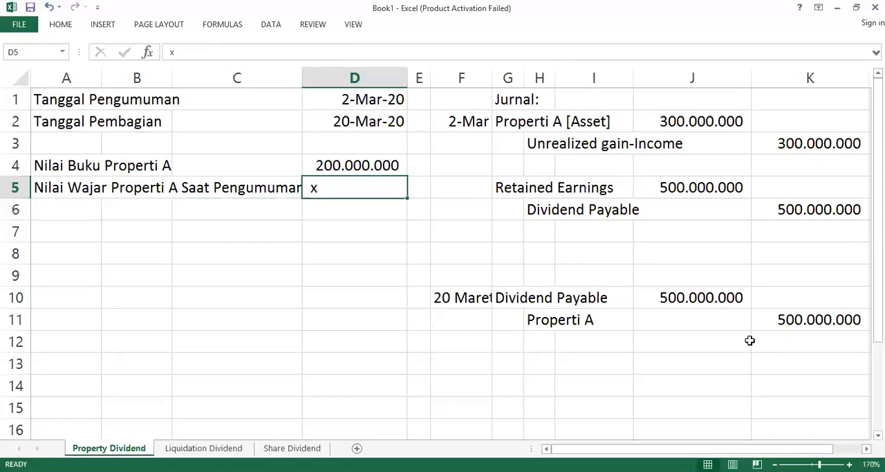
{"action": "left_click", "coordinate": [61, 24]}
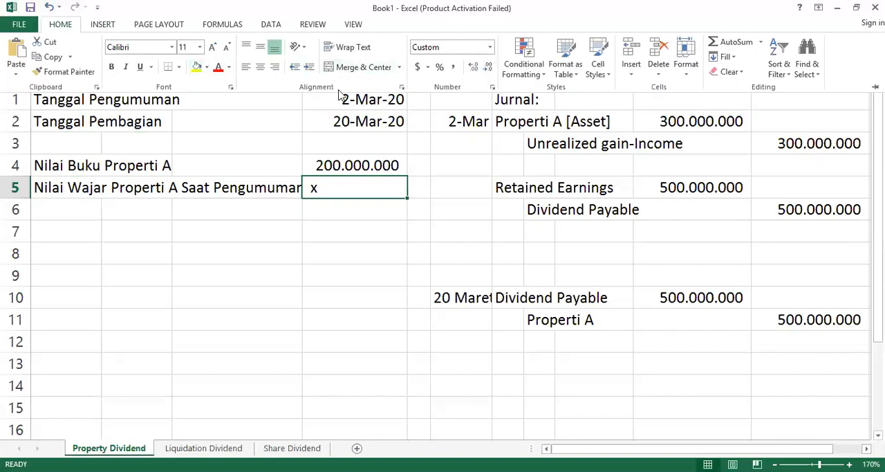
{"action": "double_click", "coordinate": [63, 31]}
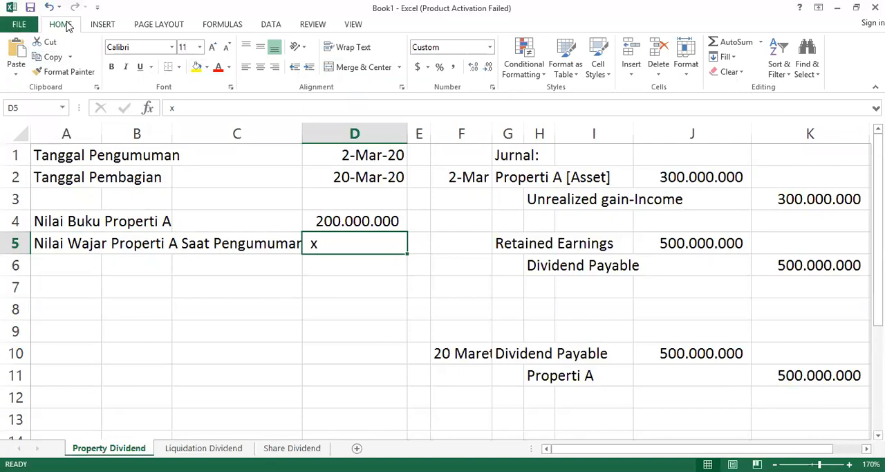
{"action": "double_click", "coordinate": [64, 25]}
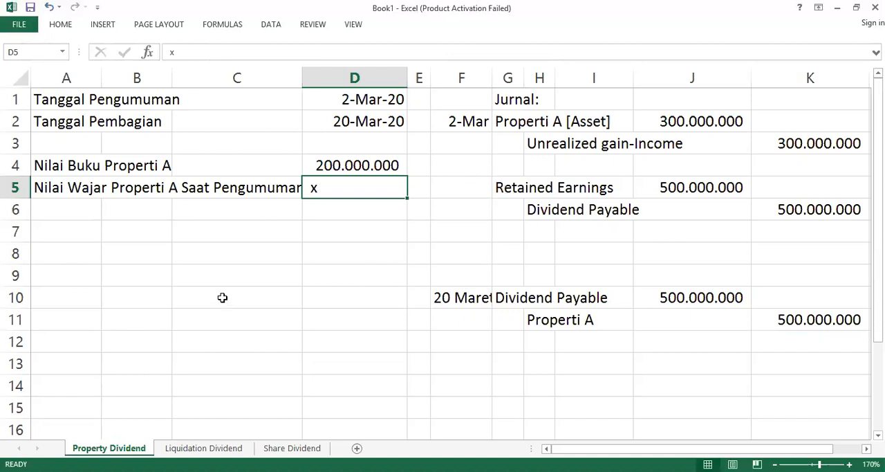
{"action": "left_click", "coordinate": [315, 250]}
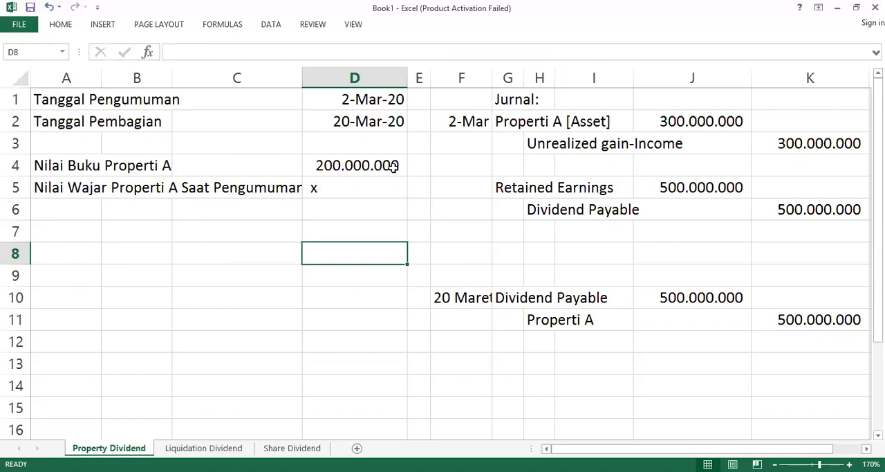
{"action": "scroll", "coordinate": [560, 306], "scroll_direction": "down", "scroll_amount": 1}
{"action": "scroll", "coordinate": [588, 256], "scroll_direction": "up", "scroll_amount": 1}
Step: Clear the Properti A [Asset] and Unrealized gain-Income entry, including its amounts, from cells G2 to K3
{"action": "left_click", "coordinate": [690, 129]}
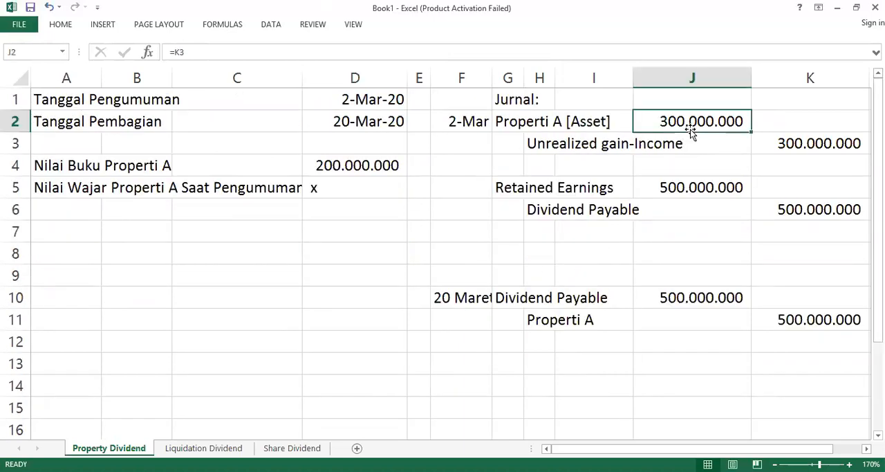
{"action": "left_click", "coordinate": [664, 198]}
{"action": "left_click_drag", "start_coordinate": [499, 121], "coordinate": [579, 145]}
{"action": "key", "text": "Delete"}
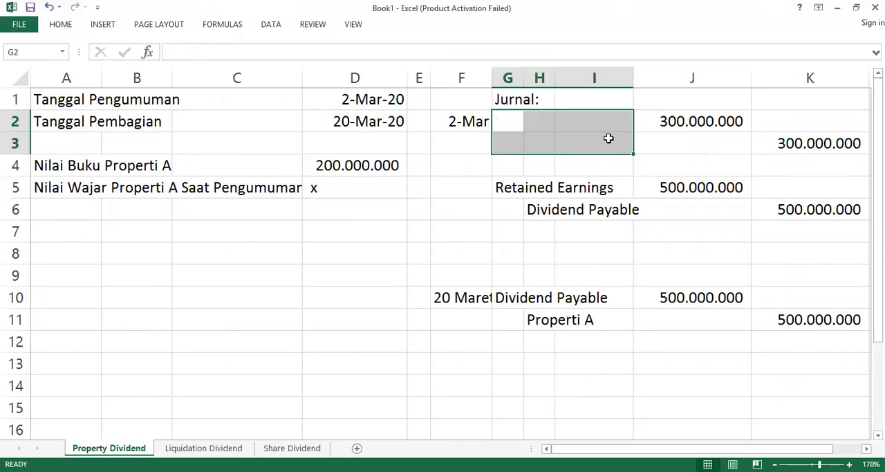
{"action": "key", "text": "ctrl+z"}
{"action": "left_click_drag", "start_coordinate": [506, 127], "coordinate": [820, 143]}
{"action": "key", "text": "Delete"}
Step: Set the Retained Earnings debit in J5 and the Dividend Payable credit in K6 to 200000000
{"action": "left_click", "coordinate": [695, 199]}
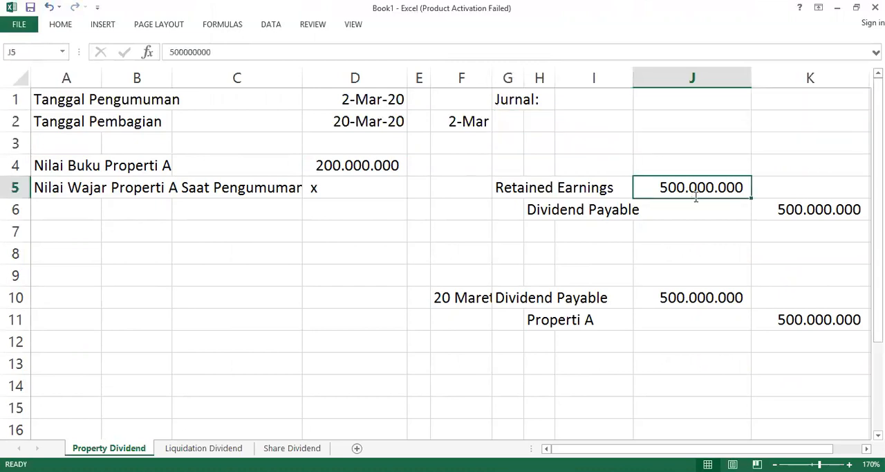
{"action": "type", "text": "200."}
{"action": "type", "text": "000.000"}
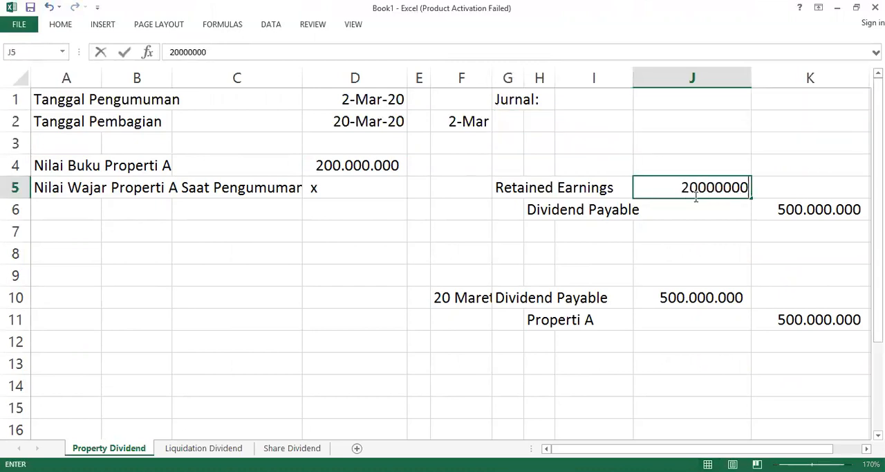
{"action": "key", "text": "Return"}
{"action": "key", "text": "Right"}
{"action": "type", "text": "200000000"}
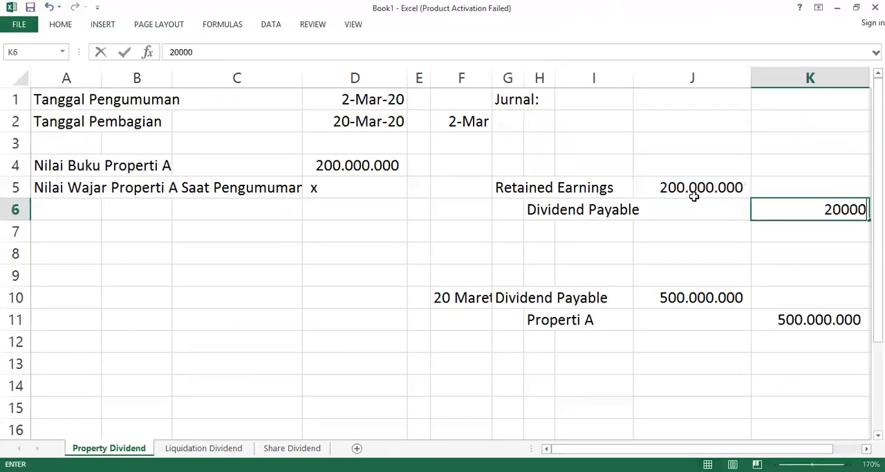
{"action": "key", "text": "ctrl+Return"}
{"action": "key", "text": "Return"}
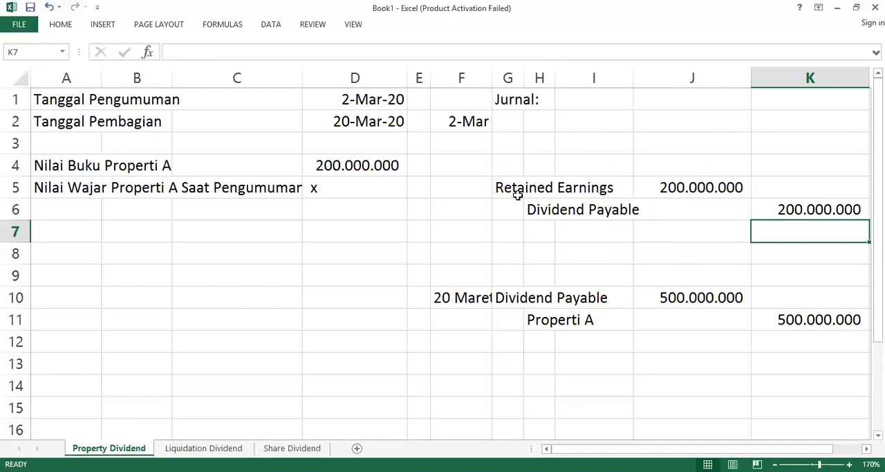
{"action": "left_click", "coordinate": [702, 187]}
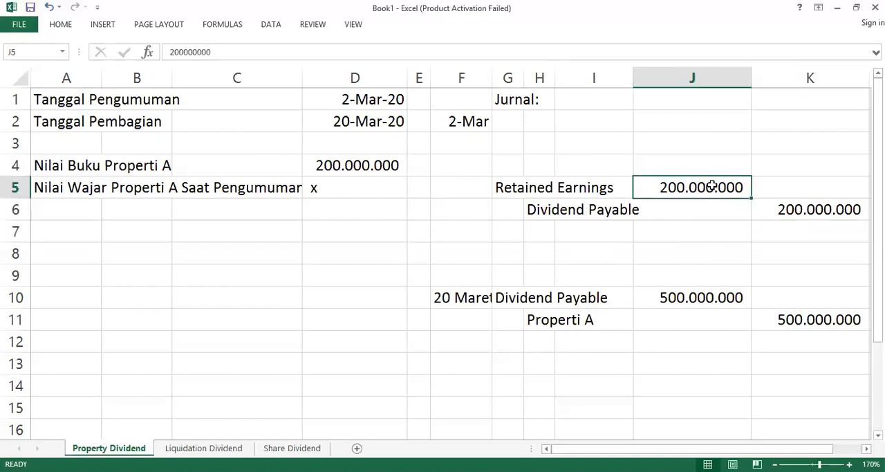
{"action": "left_click", "coordinate": [811, 211]}
{"action": "left_click", "coordinate": [712, 193]}
{"action": "left_click", "coordinate": [815, 239]}
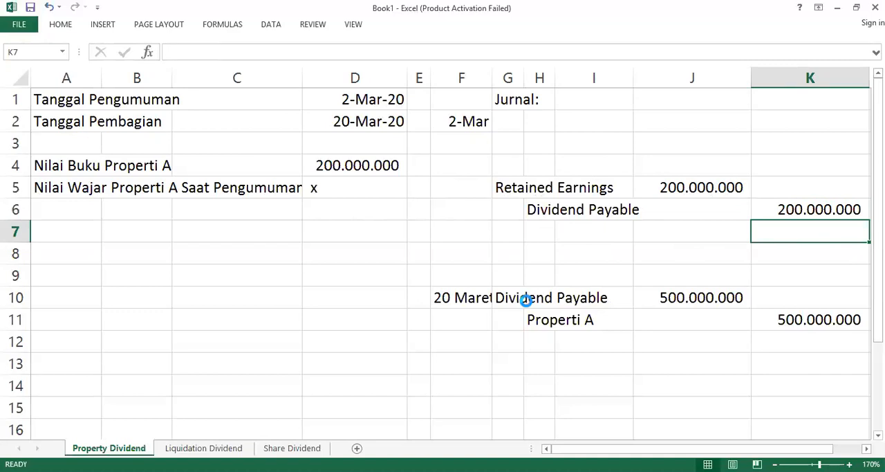
Step: Undo the amount changes in J5 and K6, the cleared Properti A entry, and the x in D5
{"action": "key", "text": "ctrl+z"}
{"action": "key", "text": "ctrl+z"}
{"action": "key", "text": "ctrl+z"}
{"action": "key", "text": "ctrl+z"}
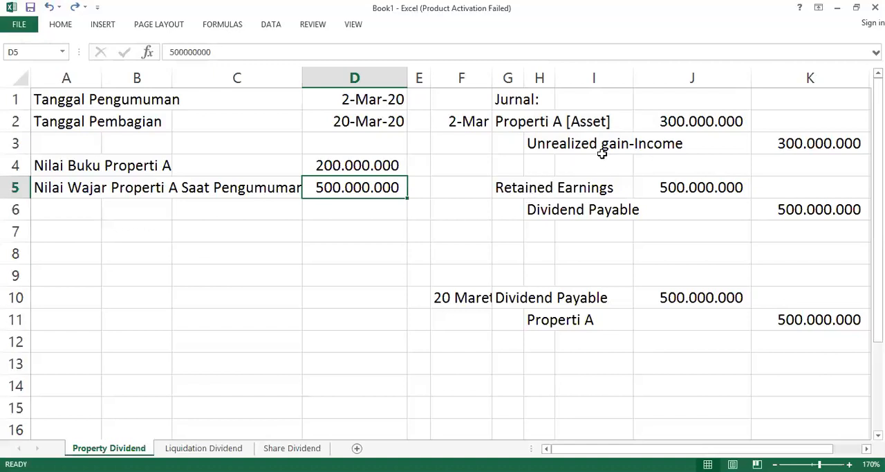
{"action": "left_click", "coordinate": [547, 144]}
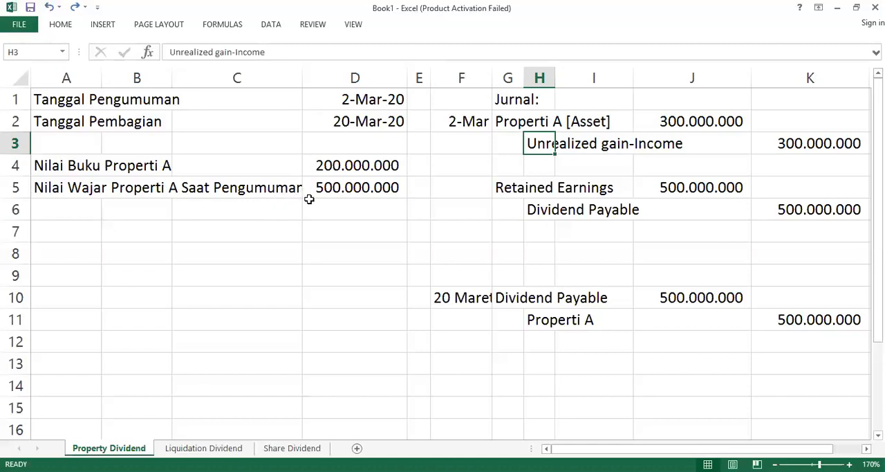
{"action": "left_click", "coordinate": [512, 123]}
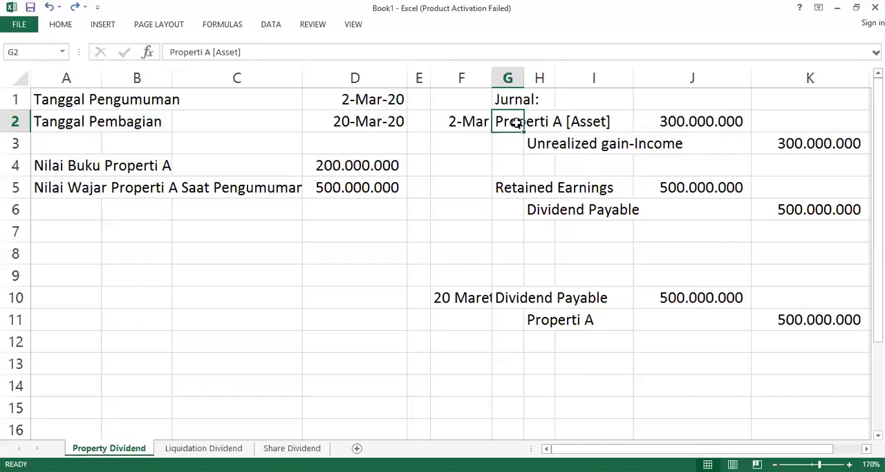
Step: Open the Liquidation Dividend worksheet
{"action": "left_click_drag", "start_coordinate": [512, 123], "coordinate": [815, 228]}
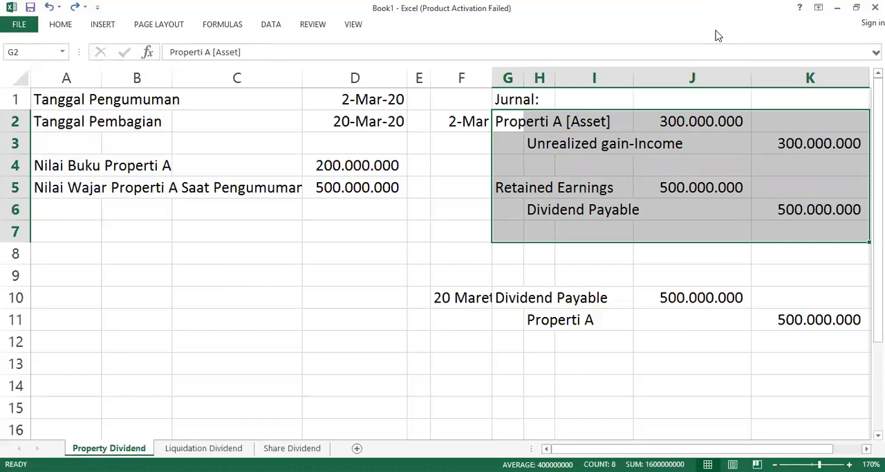
{"action": "key", "text": "ctrl+a"}
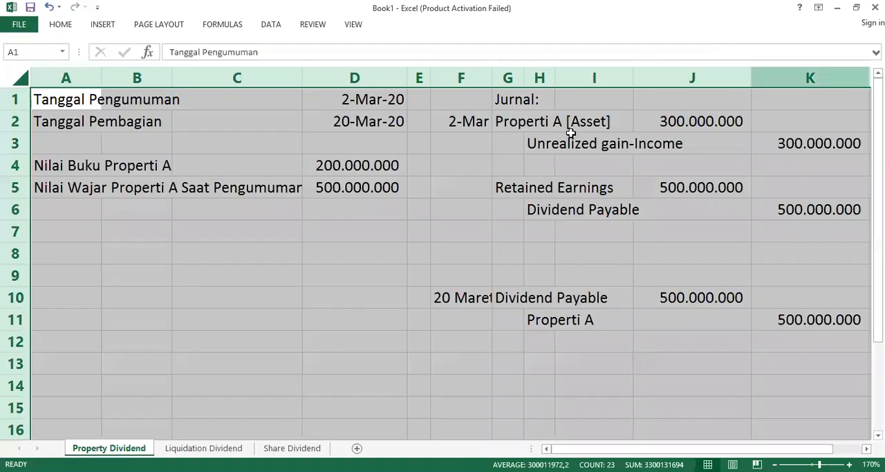
{"action": "left_click", "coordinate": [136, 407]}
{"action": "left_click", "coordinate": [203, 447]}
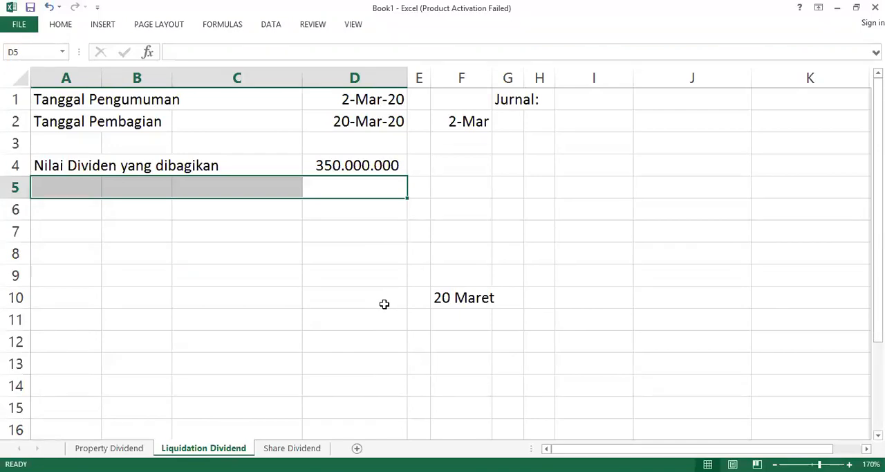
Step: Enter a sample share issuance entry with Cash in B11, Share Capital in C12 and Share Premium in C13
{"action": "left_click", "coordinate": [146, 318]}
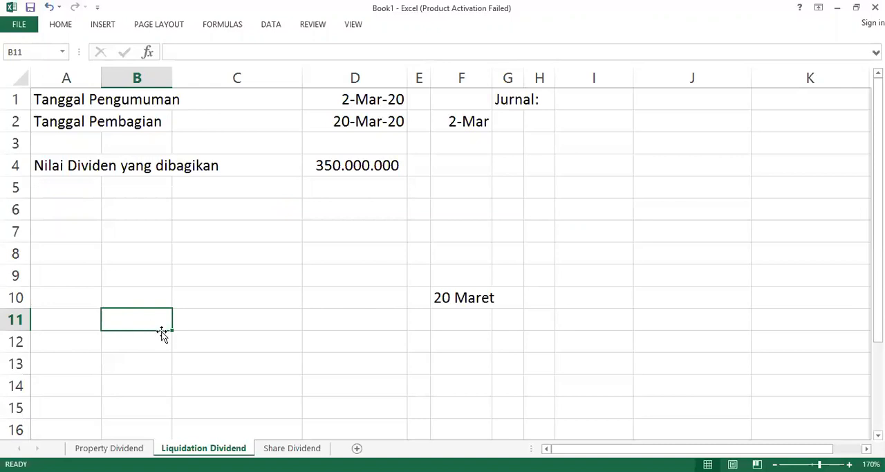
{"action": "type", "text": "Casha"}
{"action": "key", "text": "BackSpace"}
{"action": "key", "text": "Return"}
{"action": "key", "text": "Right"}
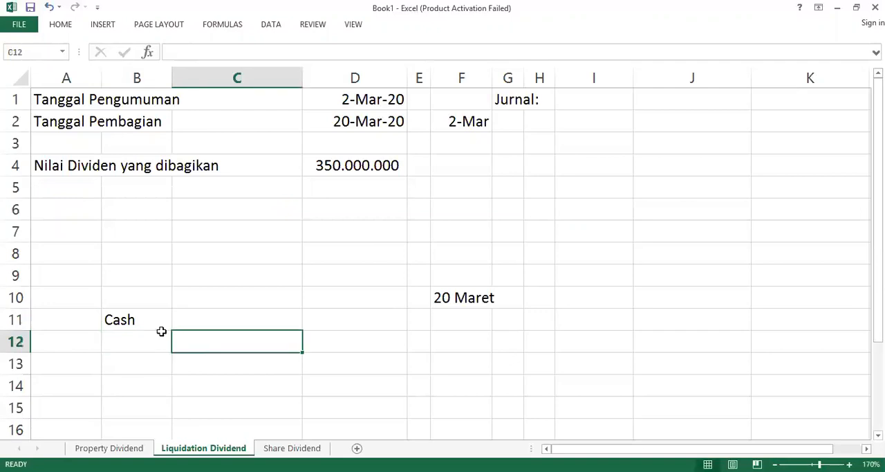
{"action": "type", "text": "Share Capital"}
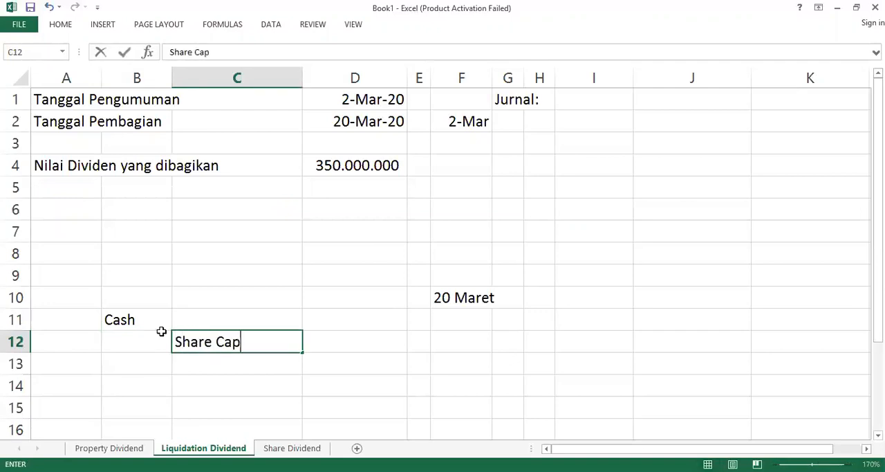
{"action": "key", "text": "Return"}
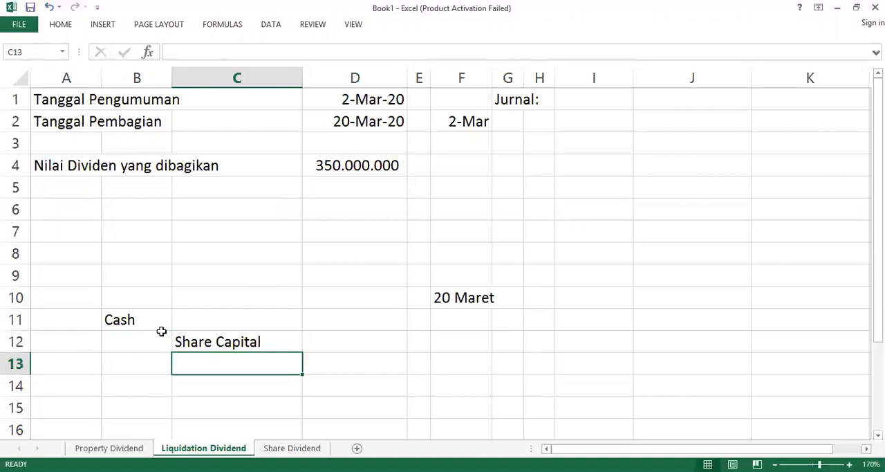
{"action": "type", "text": "Share Pre"}
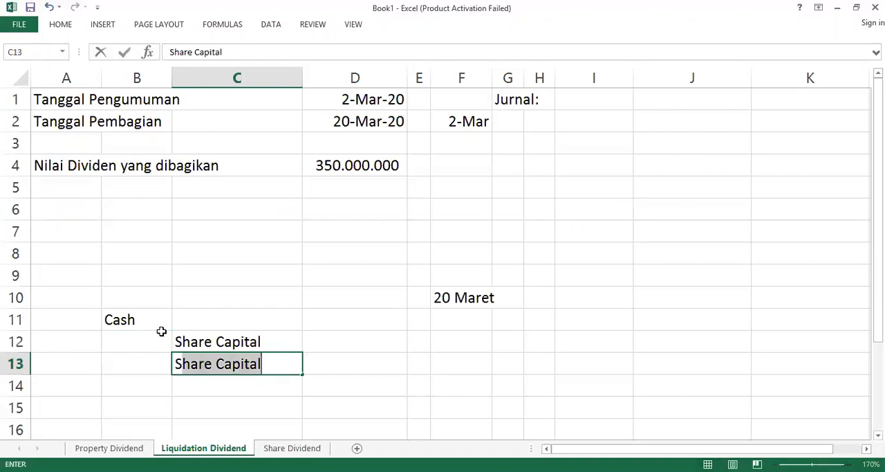
{"action": "type", "text": "mium"}
{"action": "key", "text": "Return"}
Step: Clear the sample Cash, Share Capital and Share Premium entry from cells B11 to C13
{"action": "key", "text": "Up"}
{"action": "key", "text": "Right"}
{"action": "key", "text": "Left"}
{"action": "key", "text": "shift+Right"}
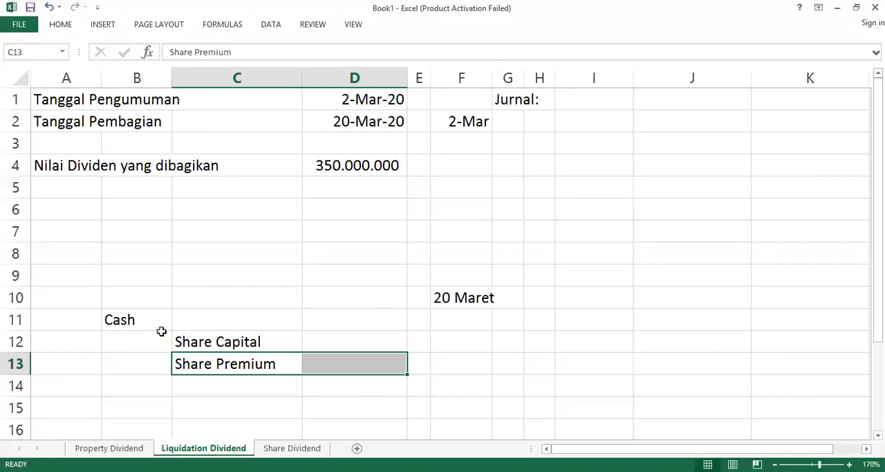
{"action": "key", "text": "Left"}
{"action": "key", "text": "Right"}
{"action": "key", "text": "shift+Left"}
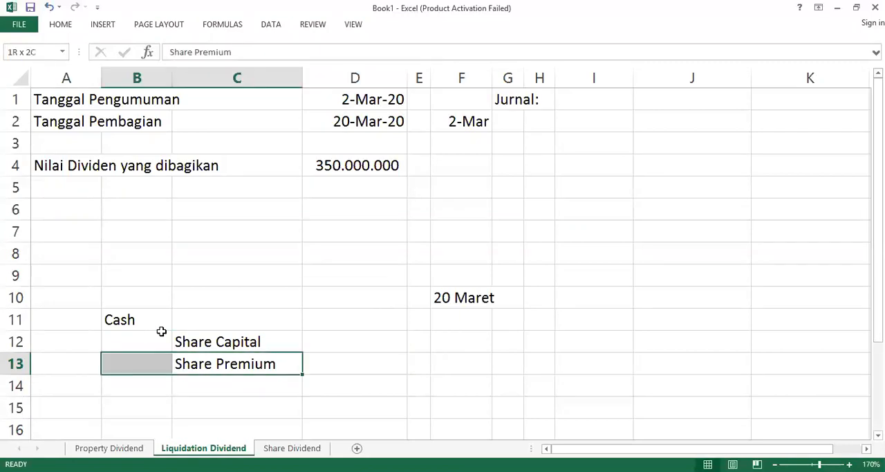
{"action": "key", "text": "shift+Up"}
{"action": "key", "text": "shift+Up"}
{"action": "key", "text": "Delete"}
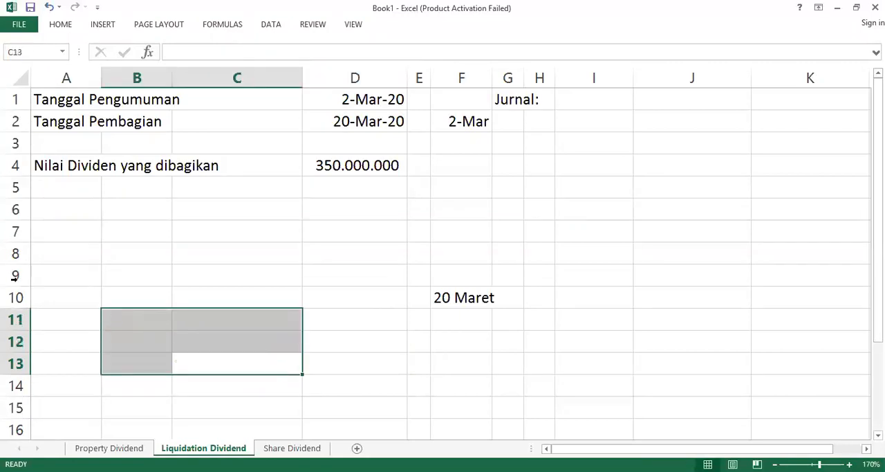
{"action": "left_click", "coordinate": [371, 98]}
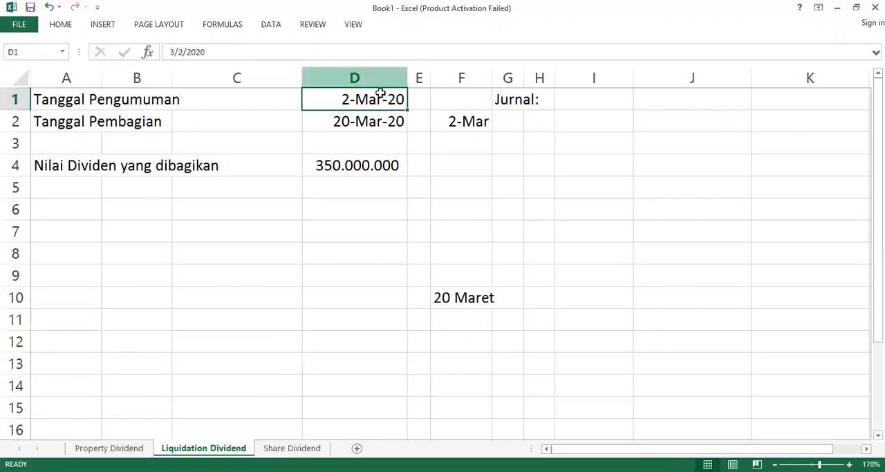
{"action": "left_click", "coordinate": [362, 124]}
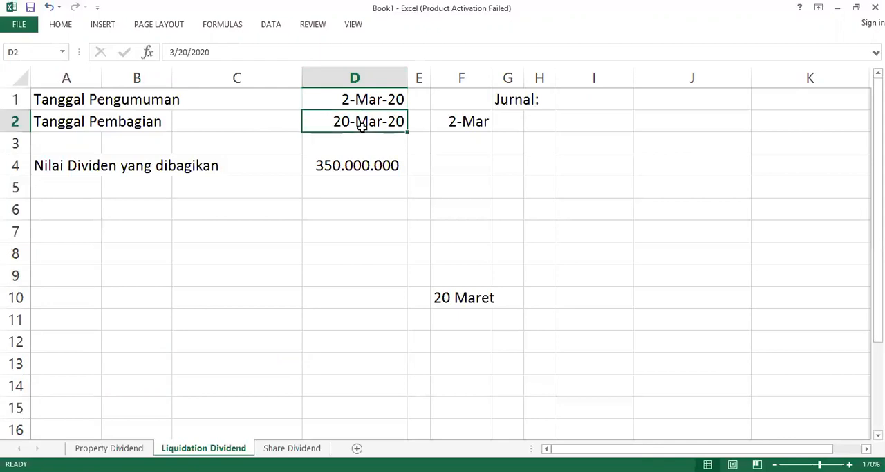
{"action": "double_click", "coordinate": [361, 125]}
{"action": "key", "text": "Return"}
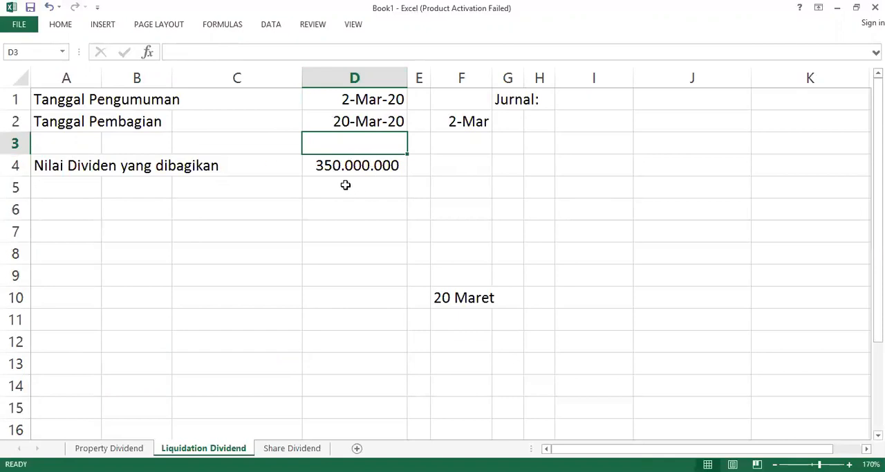
Step: Add a Retained Earnings label in A5 and set its amount in D5 to 0
{"action": "left_click", "coordinate": [76, 187]}
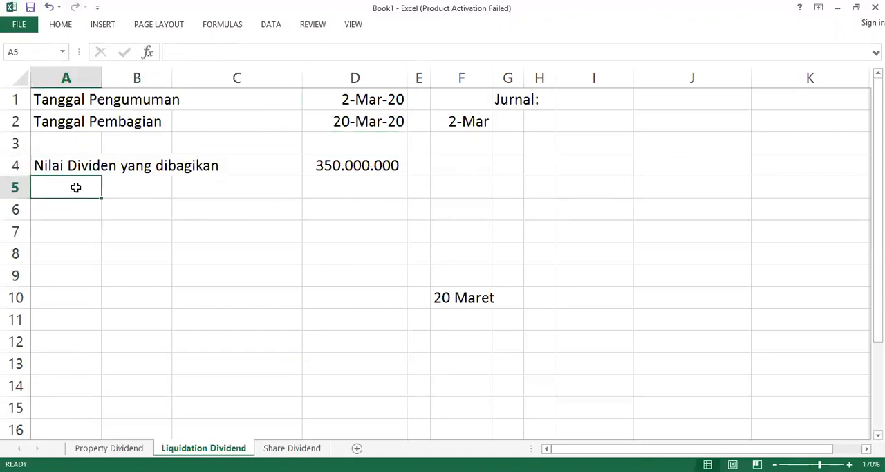
{"action": "type", "text": "Retained"}
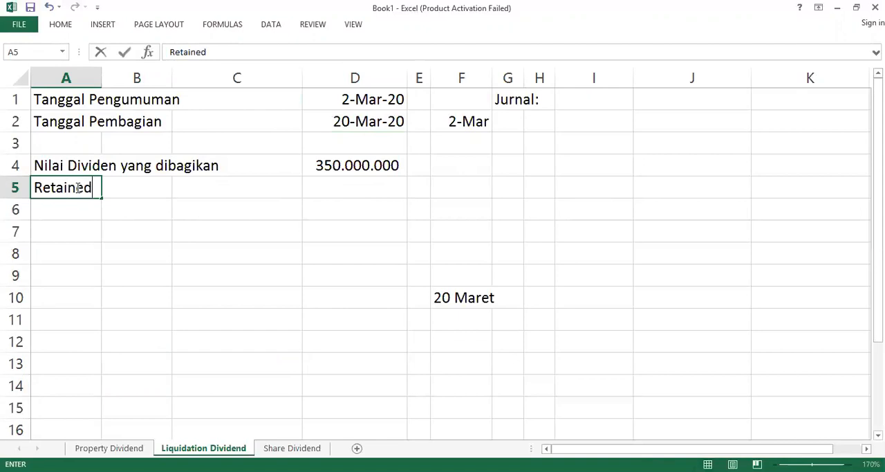
{"action": "key", "text": "Tab"}
{"action": "left_click", "coordinate": [77, 187]}
{"action": "key", "text": "BackSpace"}
{"action": "type", "text": "Retained Earnings"}
{"action": "key", "text": "Tab"}
{"action": "key", "text": "Tab"}
{"action": "key", "text": "Tab"}
{"action": "type", "text": "0"}
{"action": "key", "text": "Tab"}
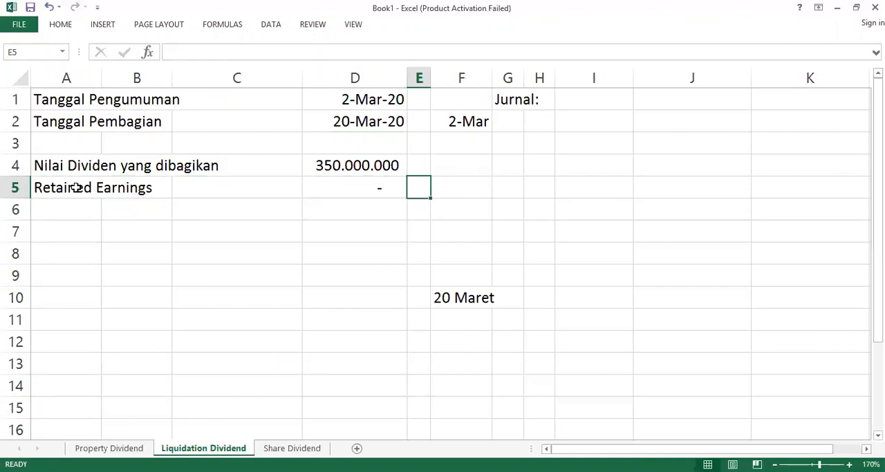
Step: Enter Dividend Payable in H3 as the credit account of the 2 March entry
{"action": "key", "text": "Up"}
{"action": "key", "text": "Up"}
{"action": "key", "text": "Up"}
{"action": "key", "text": "Right"}
{"action": "key", "text": "Right"}
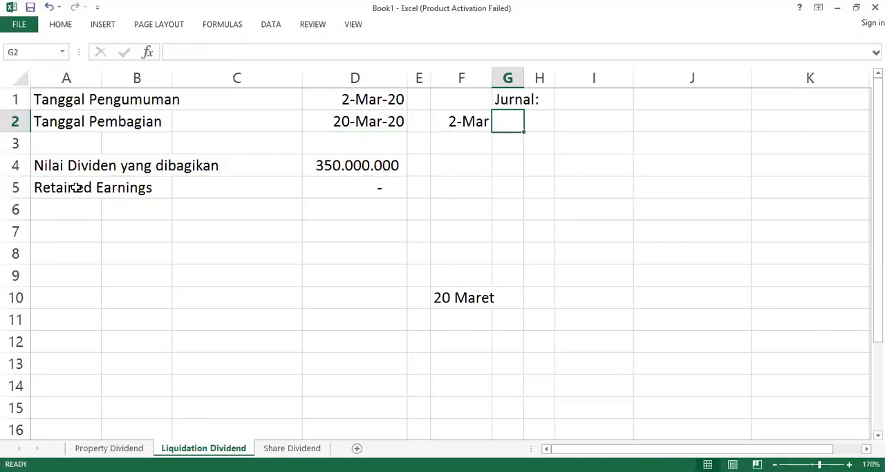
{"action": "type", "text": "S"}
{"action": "key", "text": "BackSpace"}
{"action": "key", "text": "Down"}
{"action": "key", "text": "Right"}
{"action": "type", "text": "Dividend Payable"}
Step: Enter 350000000 as the 2 March entry's credit in K3 and as its debit in J2
{"action": "key", "text": "Right"}
{"action": "key", "text": "Right"}
{"action": "key", "text": "Right"}
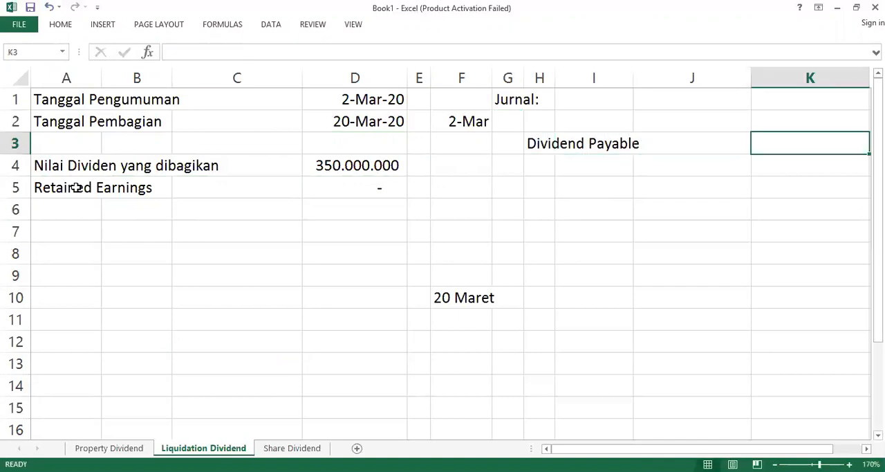
{"action": "type", "text": "350"}
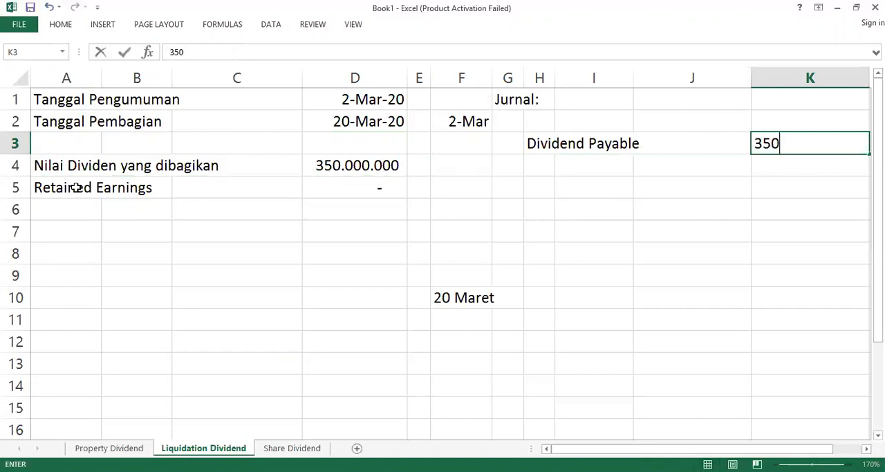
{"action": "type", "text": ".000.000000"}
{"action": "key", "text": "Up"}
{"action": "key", "text": "Left"}
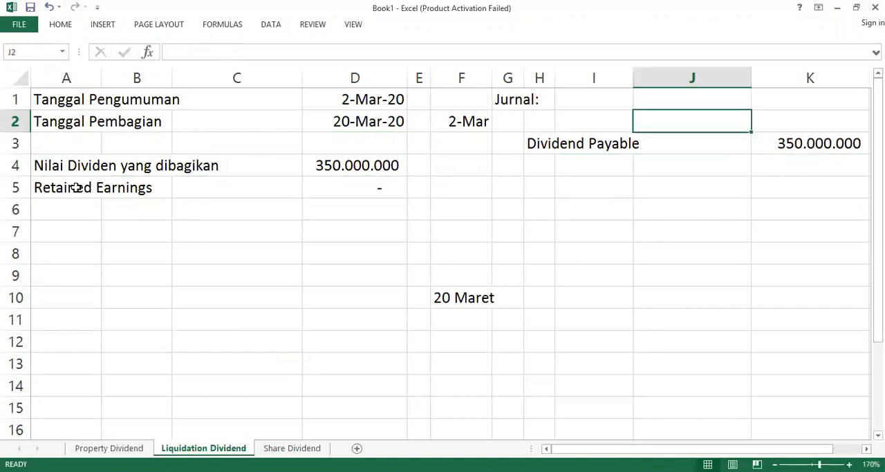
{"action": "type", "text": "350000000"}
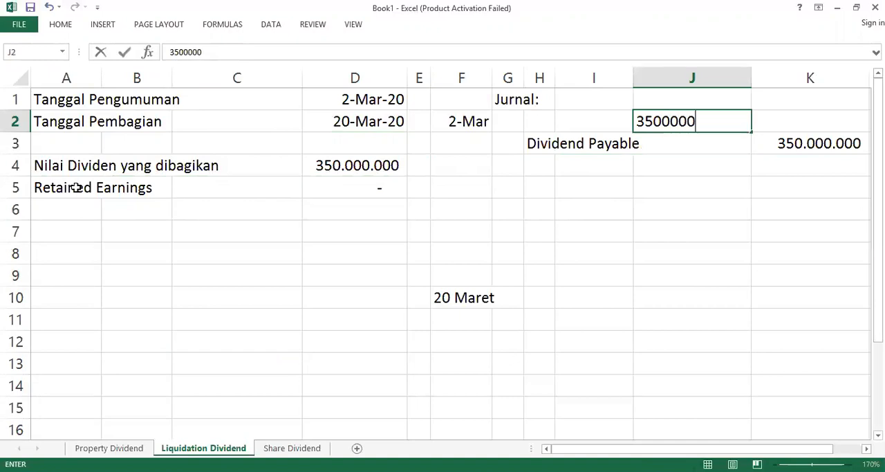
Step: Enter Share Premium in G2 as the debit account of the 2 March entry
{"action": "key", "text": "Left"}
{"action": "key", "text": "Left"}
{"action": "key", "text": "Left"}
{"action": "type", "text": "Share P"}
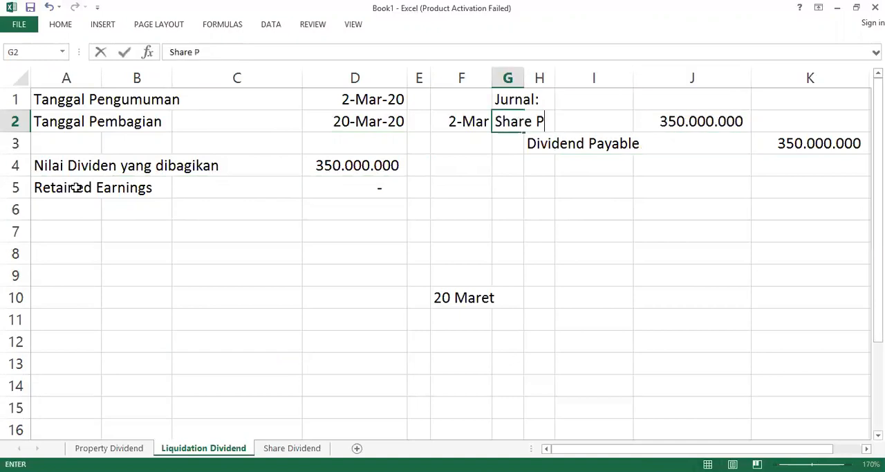
{"action": "type", "text": "remium"}
{"action": "key", "text": "Return"}
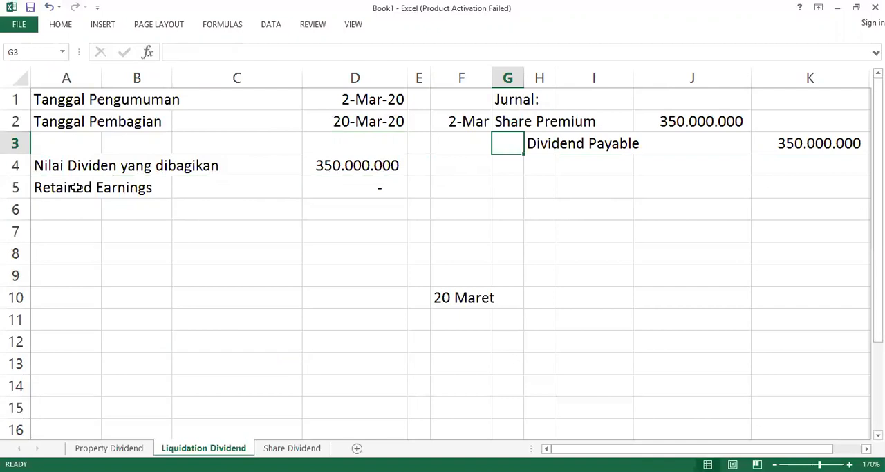
Step: Enter the 20 Maret entry's accounts, with Dividend Payable in G10 and Cash in H11
{"action": "key", "text": "Down"}
{"action": "key", "text": "Down"}
{"action": "key", "text": "Down"}
{"action": "key", "text": "Down"}
{"action": "key", "text": "Down"}
{"action": "key", "text": "Down"}
{"action": "key", "text": "Down"}
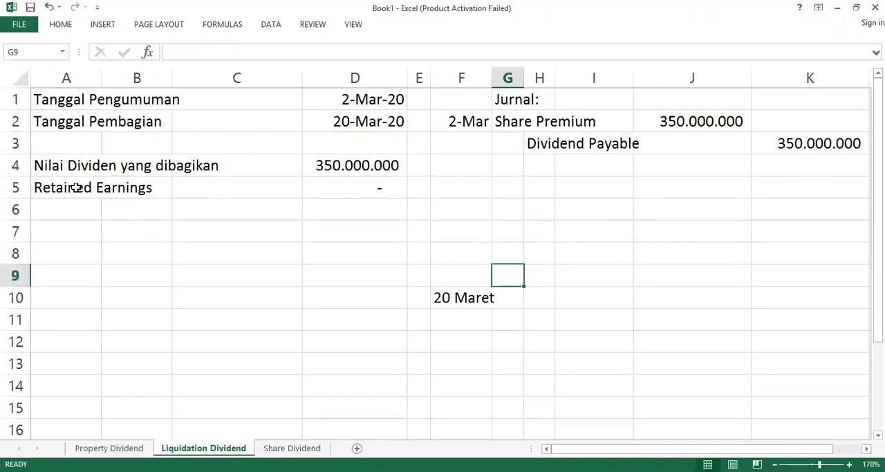
{"action": "type", "text": "Dividend"}
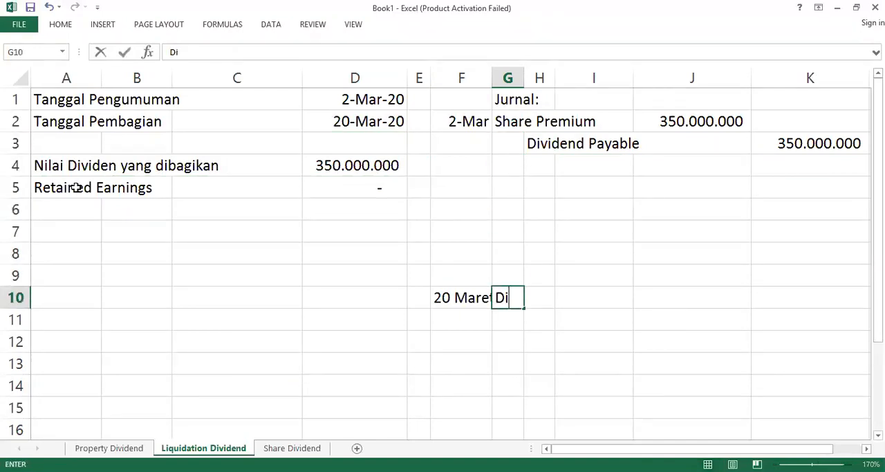
{"action": "type", "text": "Paybl"}
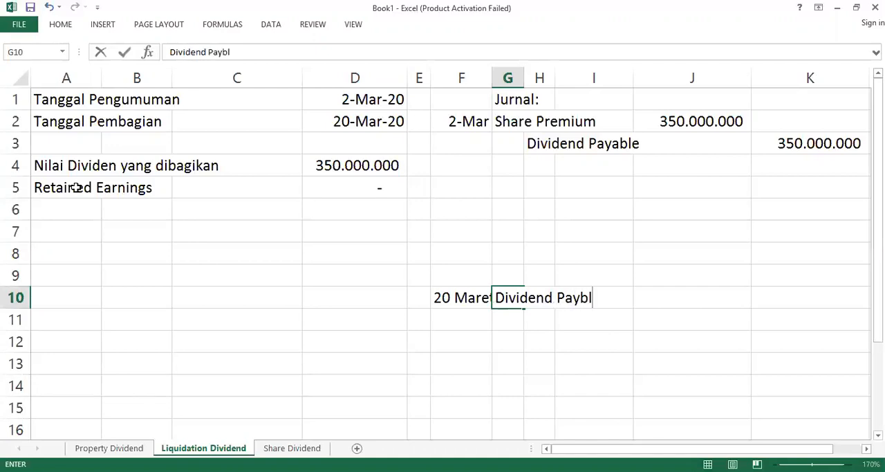
{"action": "key", "text": "BackSpace"}
{"action": "type", "text": "al Pe"}
{"action": "key", "text": "Return"}
{"action": "key", "text": "Up"}
{"action": "type", "text": "Divi"}
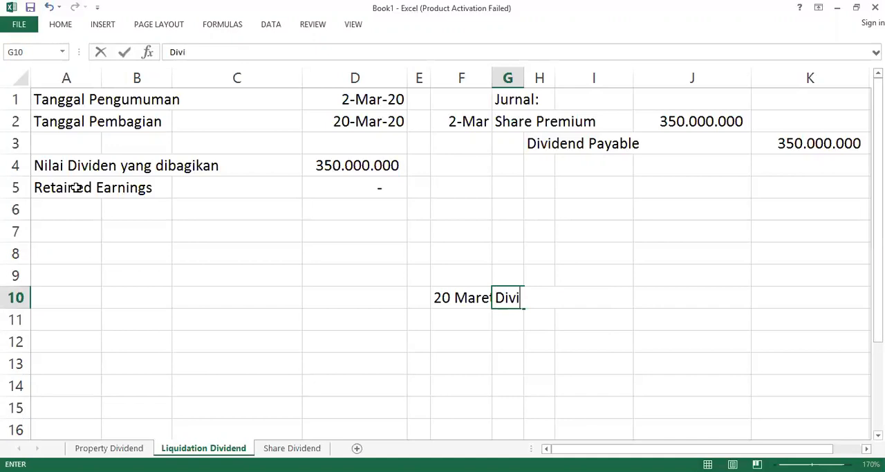
{"action": "type", "text": "dend Payable"}
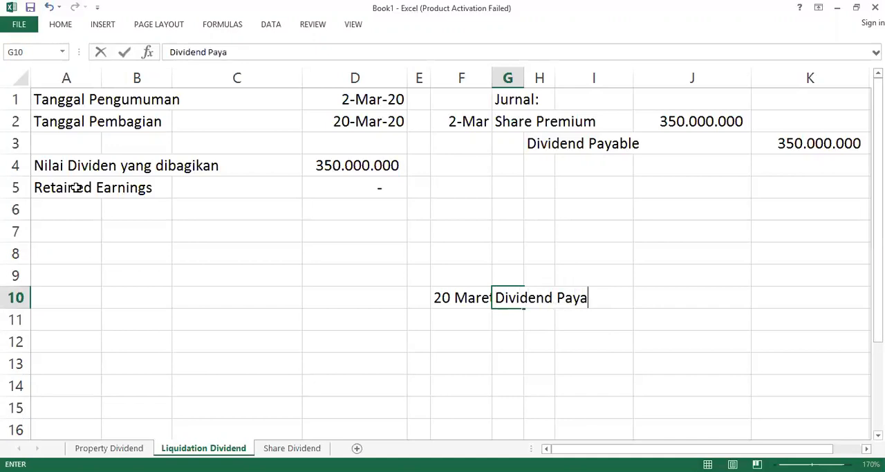
{"action": "key", "text": "Return"}
{"action": "key", "text": "Right"}
{"action": "type", "text": "Cash"}
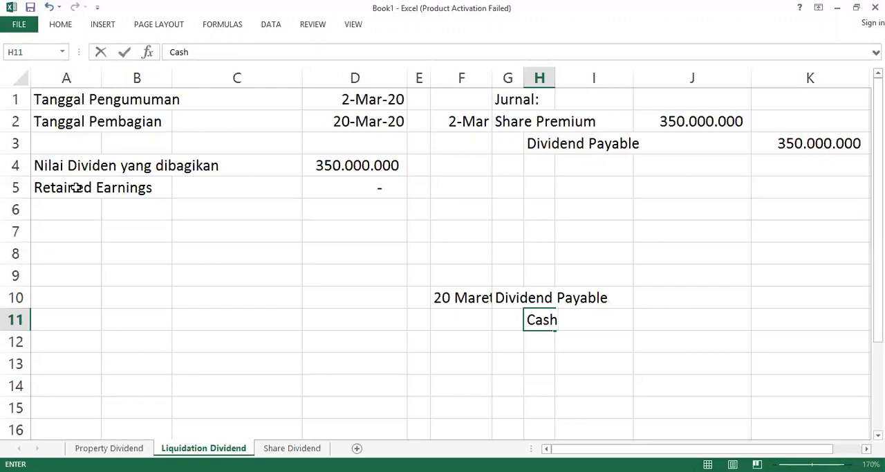
Step: Set the Dividend Payable debit in J10 to 350000000 and make the Cash credit in K11 reference J10
{"action": "key", "text": "Right"}
{"action": "key", "text": "Right"}
{"action": "key", "text": "Up"}
{"action": "key", "text": "Right"}
{"action": "key", "text": "Left"}
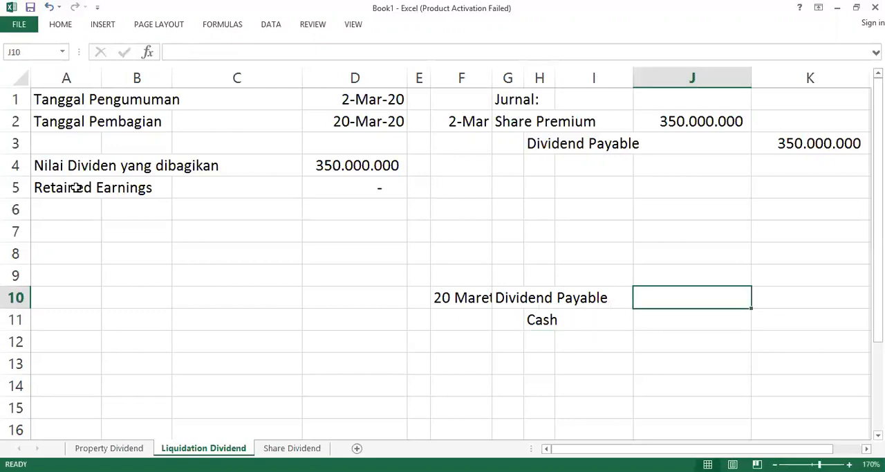
{"action": "type", "text": "350.000.00"}
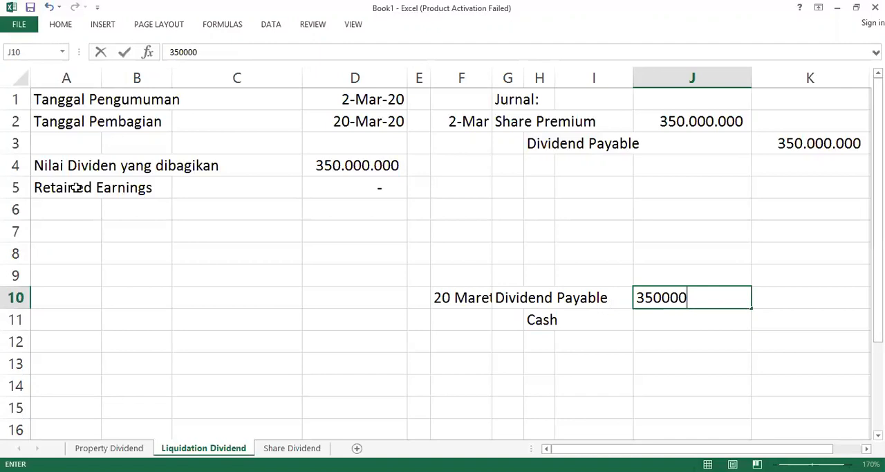
{"action": "type", "text": "0"}
{"action": "key", "text": "Return"}
{"action": "key", "text": "Right"}
{"action": "type", "text": "="}
{"action": "key", "text": "Left"}
{"action": "key", "text": "Up"}
{"action": "key", "text": "Return"}
{"action": "key", "text": "Up"}
{"action": "key", "text": "Left"}
{"action": "key", "text": "Up"}
{"action": "key", "text": "Left"}
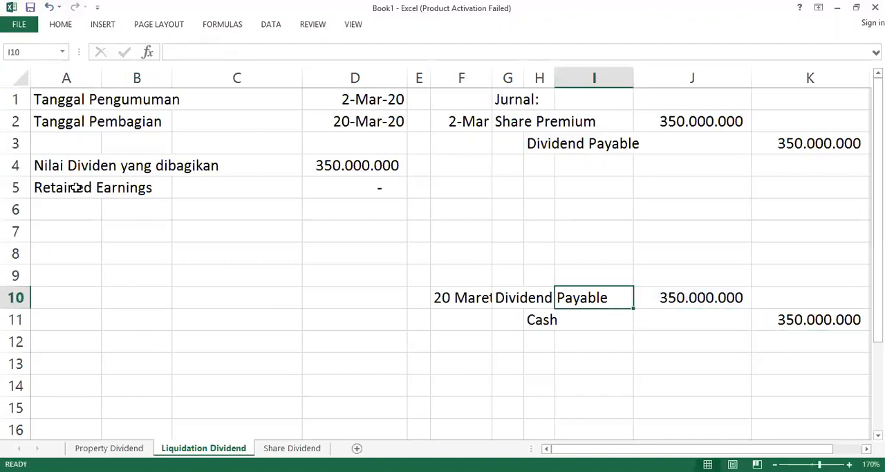
{"action": "key", "text": "Left"}
{"action": "key", "text": "Up"}
{"action": "key", "text": "Left"}
{"action": "key", "text": "Up"}
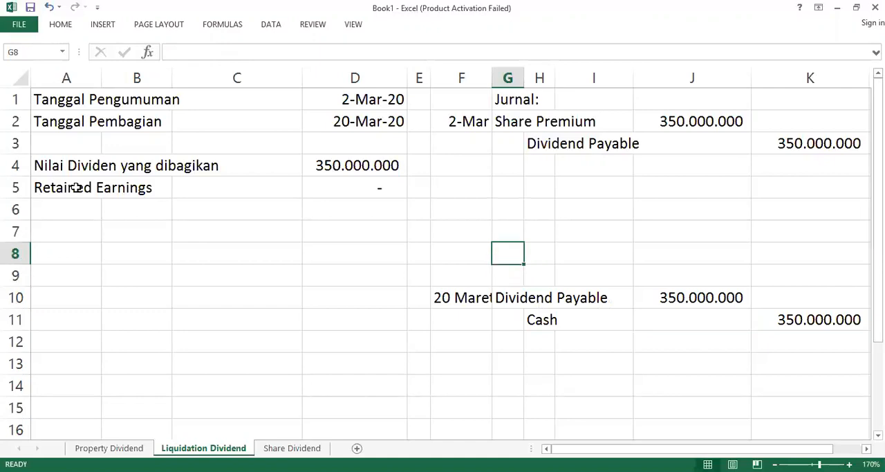
Step: Examine the Share Premium account and its debit amount in the 2 March entry
{"action": "key", "text": "Up"}
{"action": "key", "text": "Up"}
{"action": "key", "text": "Up"}
{"action": "key", "text": "Up"}
{"action": "key", "text": "Up"}
{"action": "key", "text": "Up"}
{"action": "key", "text": "Right"}
{"action": "key", "text": "Right"}
{"action": "key", "text": "Right"}
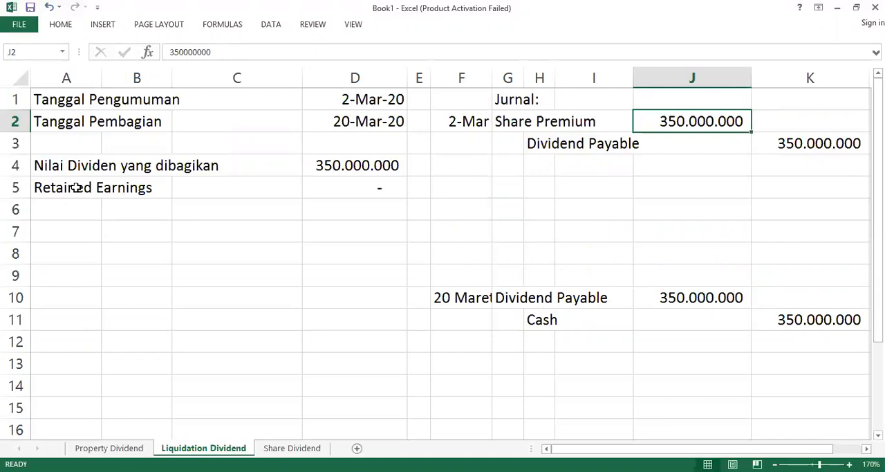
{"action": "key", "text": "Left"}
{"action": "key", "text": "Left"}
{"action": "key", "text": "Left"}
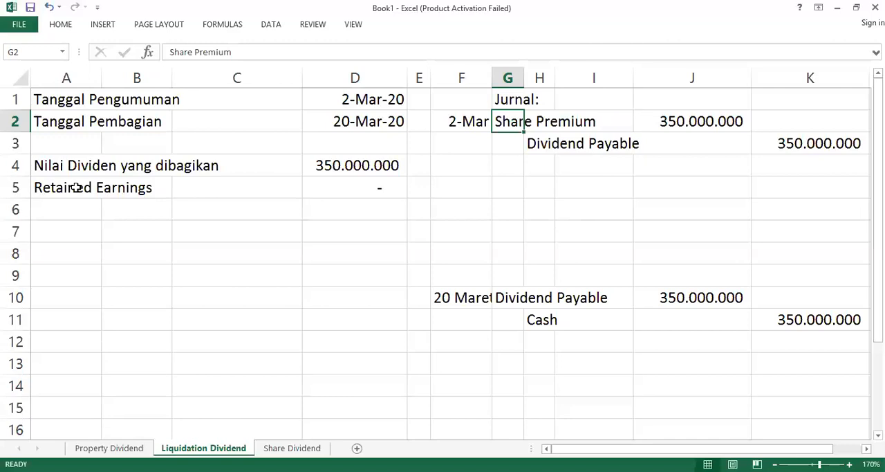
{"action": "key", "text": "Up"}
{"action": "key", "text": "Down"}
{"action": "key", "text": "Right"}
{"action": "key", "text": "Right"}
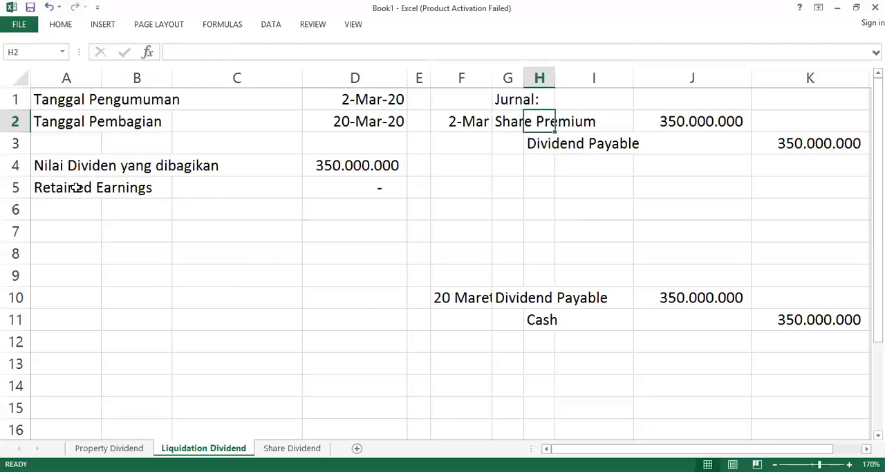
{"action": "key", "text": "Left"}
{"action": "key", "text": "Left"}
Step: Review the announcement and distribution dates, the dividend value and the Retained Earnings row
{"action": "key", "text": "Home"}
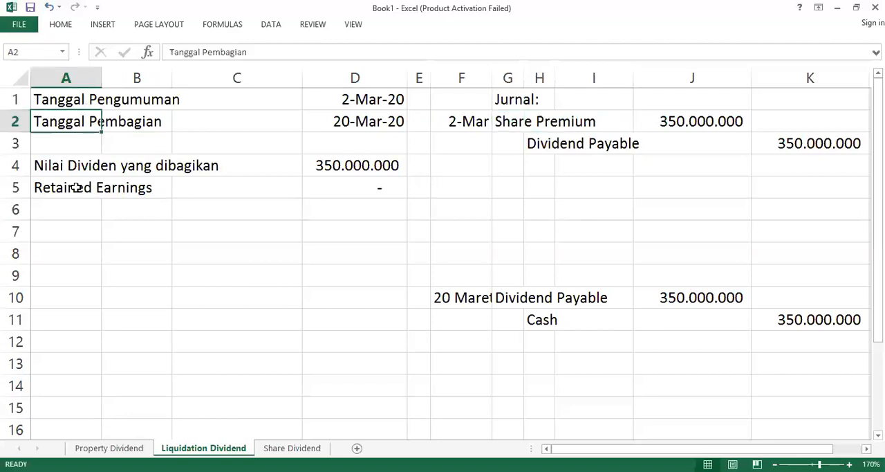
{"action": "key", "text": "Right"}
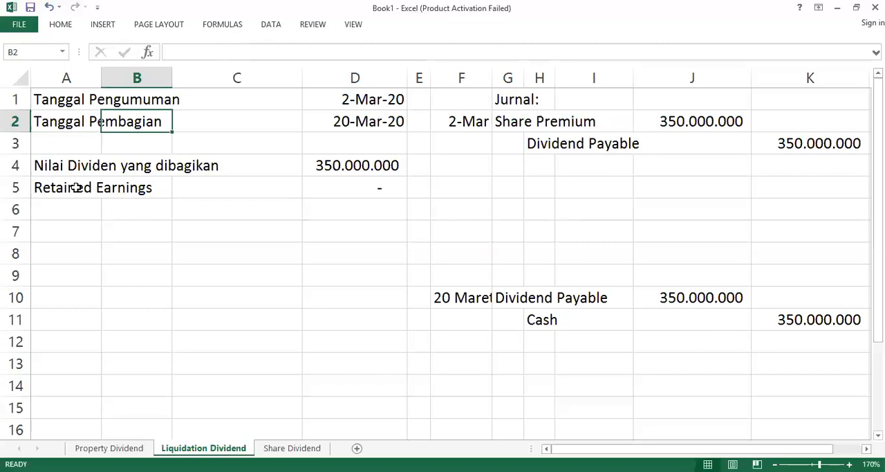
{"action": "key", "text": "Right"}
{"action": "key", "text": "Home"}
{"action": "key", "text": "Up"}
{"action": "key", "text": "Down"}
{"action": "key", "text": "Up"}
{"action": "key", "text": "Down"}
{"action": "key", "text": "Down"}
{"action": "key", "text": "Down"}
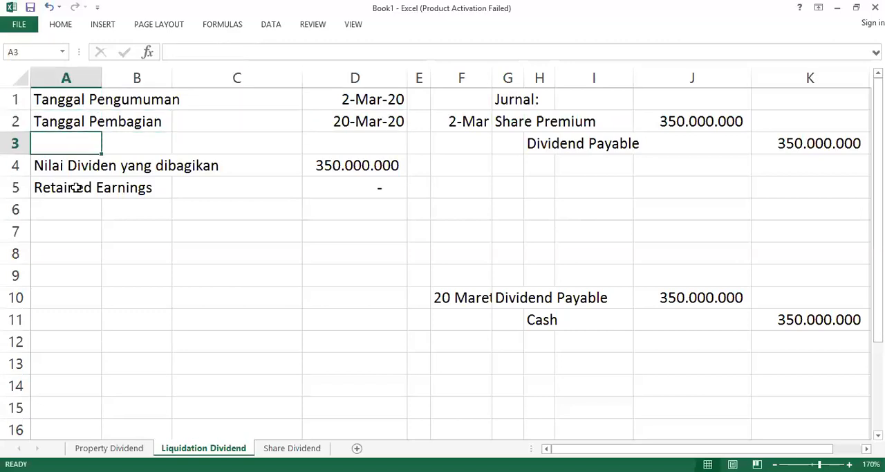
{"action": "key", "text": "Down"}
{"action": "key", "text": "Right"}
{"action": "key", "text": "Left"}
{"action": "key", "text": "Right"}
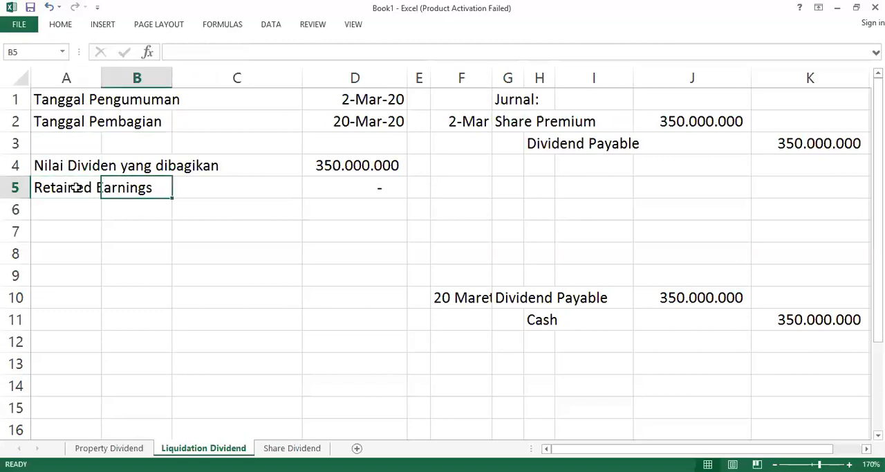
{"action": "key", "text": "Right"}
{"action": "key", "text": "Right"}
{"action": "key", "text": "Right"}
{"action": "key", "text": "Right"}
{"action": "key", "text": "Up"}
{"action": "key", "text": "Up"}
{"action": "key", "text": "Up"}
{"action": "key", "text": "Up"}
{"action": "key", "text": "Left"}
{"action": "key", "text": "Down"}
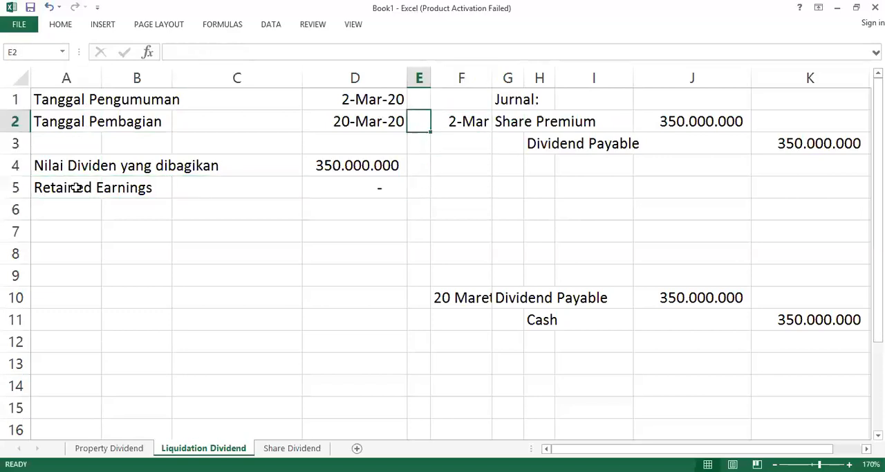
Step: Set the Retained Earnings balance in D5 to 100000000
{"action": "key", "text": "Down"}
{"action": "key", "text": "Left"}
{"action": "key", "text": "Down"}
{"action": "key", "text": "Down"}
{"action": "key", "text": "Left"}
{"action": "key", "text": "Left"}
{"action": "key", "text": "Left"}
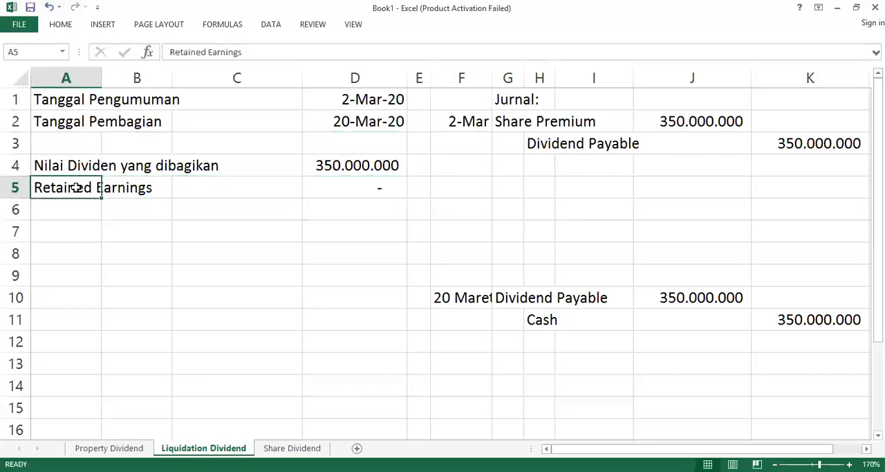
{"action": "key", "text": "Right"}
{"action": "key", "text": "Right"}
{"action": "key", "text": "Right"}
{"action": "type", "text": "1000"}
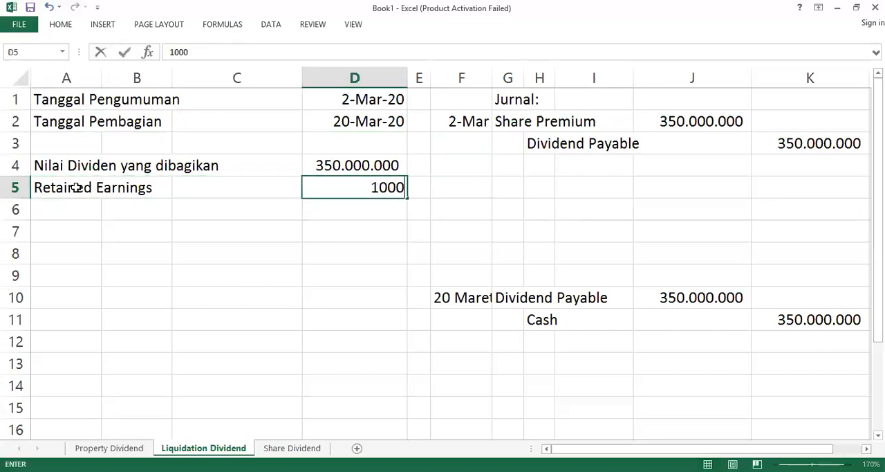
{"action": "type", "text": "00000"}
{"action": "key", "text": "Return"}
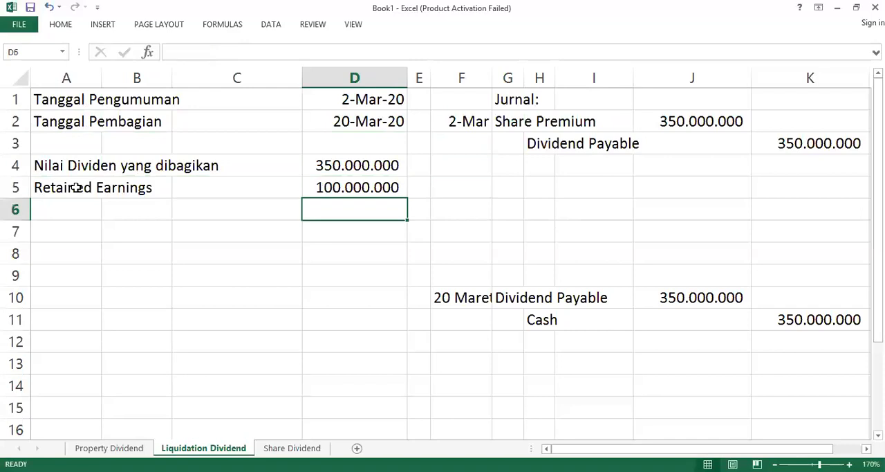
Step: Move the 2 March entry's Dividend Payable line and its credit from row 3 down to row 4
{"action": "key", "text": "Up"}
{"action": "key", "text": "Up"}
{"action": "key", "text": "Up"}
{"action": "key", "text": "Right"}
{"action": "key", "text": "Right"}
{"action": "key", "text": "Right"}
{"action": "key", "text": "Right"}
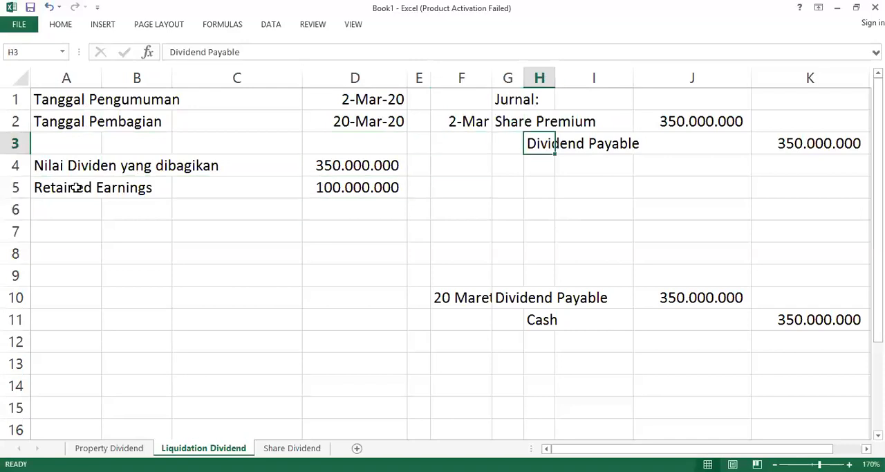
{"action": "key", "text": "shift+Right"}
{"action": "key", "text": "shift+Right"}
{"action": "key", "text": "shift+Right"}
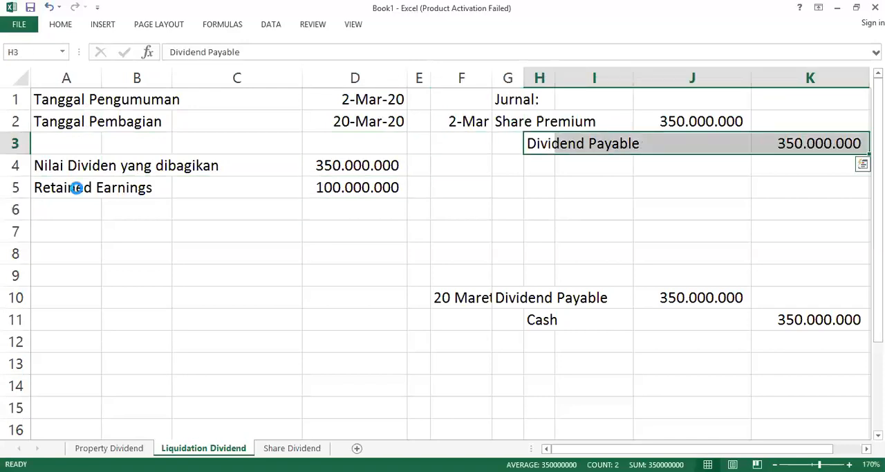
{"action": "key", "text": "ctrl+x"}
{"action": "key", "text": "Down"}
{"action": "key", "text": "ctrl+v"}
{"action": "key", "text": "Right"}
{"action": "key", "text": "Right"}
{"action": "key", "text": "Right"}
{"action": "key", "text": "Right"}
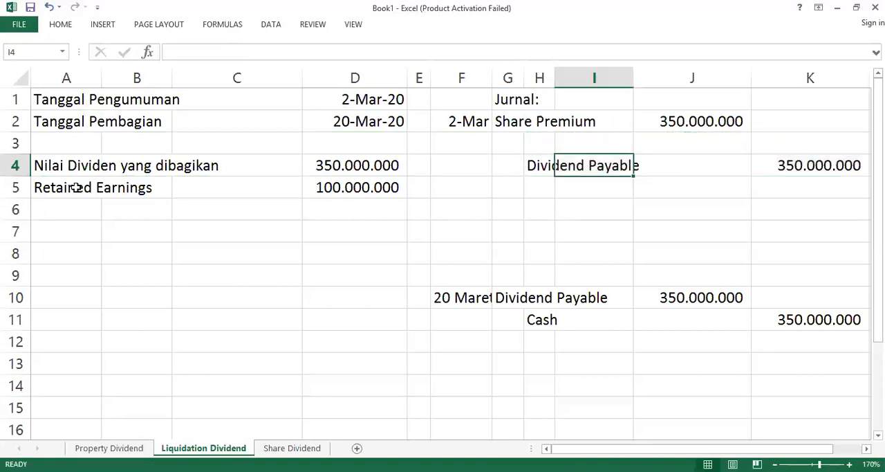
Step: Add Retained Earnings in G3 as a second debit account of the 2 March entry, with 100000000 in J3
{"action": "key", "text": "Left"}
{"action": "key", "text": "Left"}
{"action": "key", "text": "Up"}
{"action": "key", "text": "Up"}
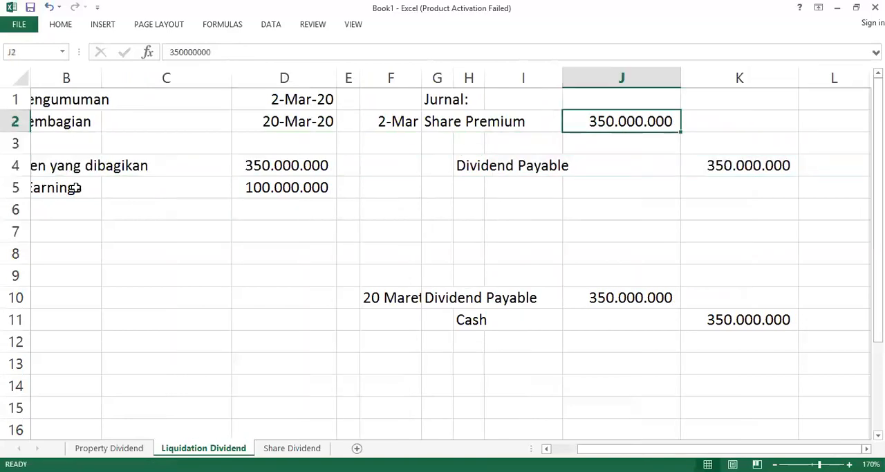
{"action": "key", "text": "Down"}
{"action": "key", "text": "Left"}
{"action": "key", "text": "Left"}
{"action": "key", "text": "Left"}
{"action": "type", "text": "R"}
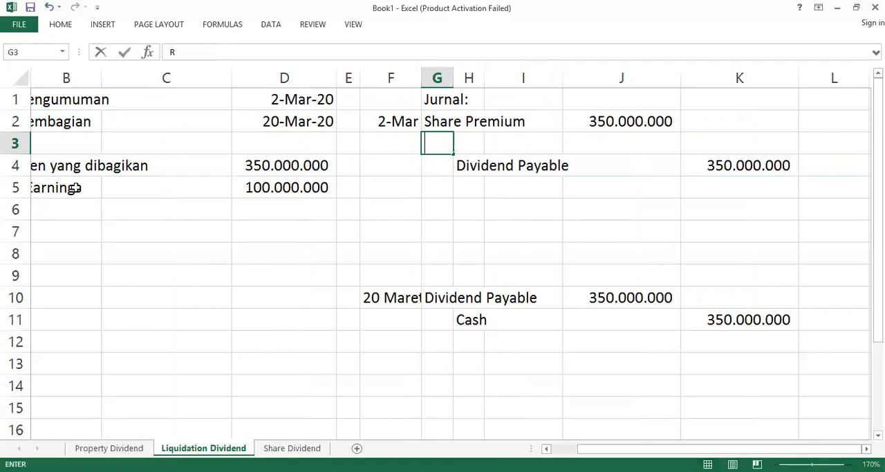
{"action": "type", "text": "etained Earnings"}
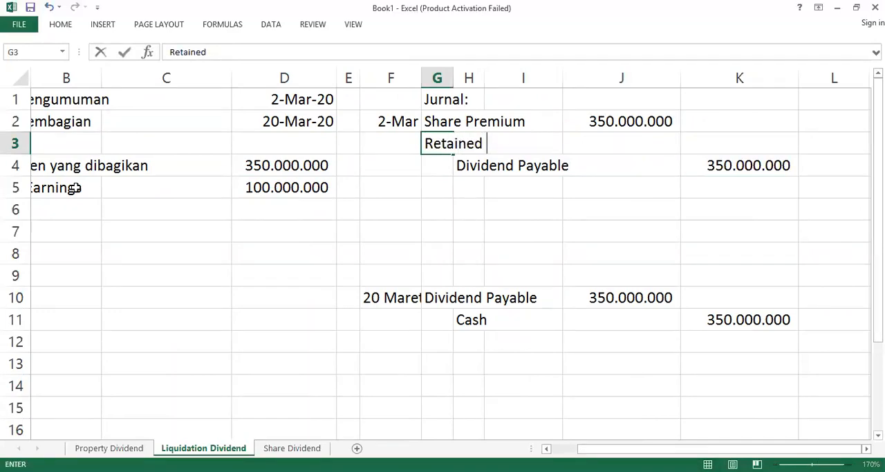
{"action": "key", "text": "Right"}
{"action": "key", "text": "Right"}
{"action": "key", "text": "Right"}
{"action": "type", "text": "100000000"}
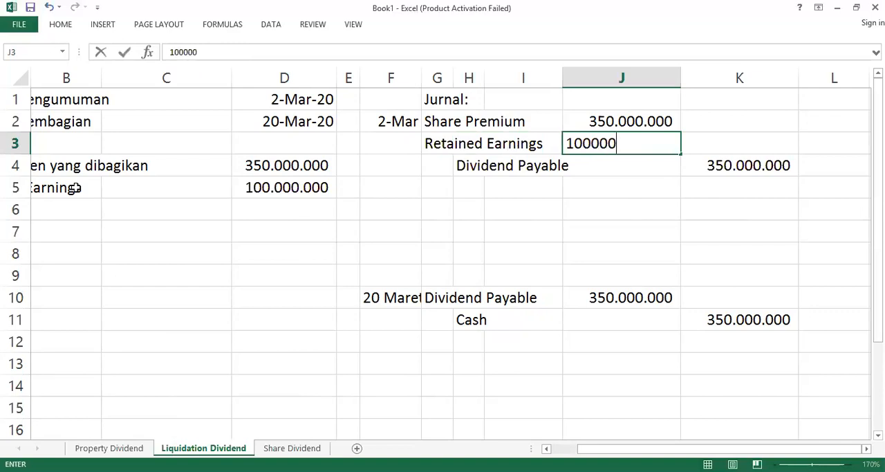
{"action": "key", "text": "Return"}
Step: Calculate the Share Premium debit in J2 by formula as the Dividend Payable credit minus the Retained Earnings debit
{"action": "key", "text": "Up"}
{"action": "key", "text": "Up"}
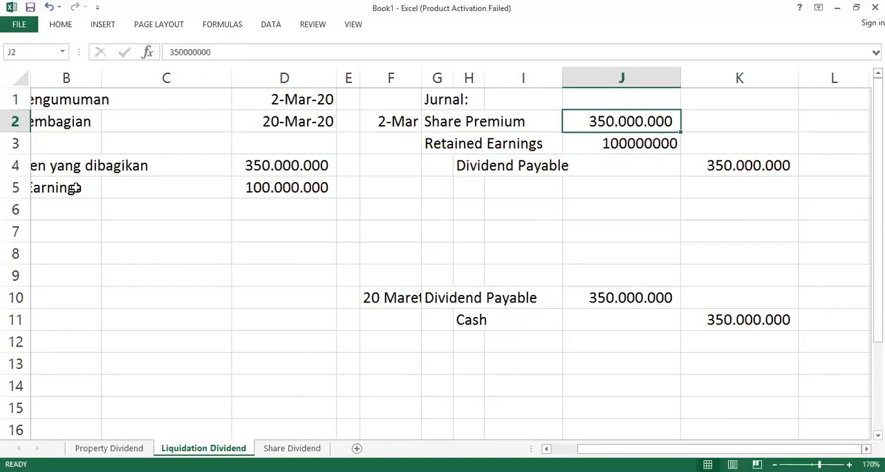
{"action": "key", "text": "Down"}
{"action": "key", "text": "Up"}
{"action": "type", "text": "="}
{"action": "key", "text": "Down"}
{"action": "key", "text": "Down"}
{"action": "key", "text": "Right"}
{"action": "type", "text": "-"}
{"action": "key", "text": "Left"}
{"action": "key", "text": "Up"}
{"action": "key", "text": "Down"}
{"action": "key", "text": "Down"}
{"action": "key", "text": "Right"}
{"action": "key", "text": "Right"}
{"action": "key", "text": "Left"}
{"action": "key", "text": "Return"}
{"action": "key", "text": "Up"}
{"action": "key", "text": "Left"}
{"action": "key", "text": "Left"}
{"action": "key", "text": "Left"}
{"action": "key", "text": "Left"}
{"action": "key", "text": "Left"}
{"action": "key", "text": "Left"}
{"action": "key", "text": "Left"}
{"action": "key", "text": "Left"}
{"action": "key", "text": "Left"}
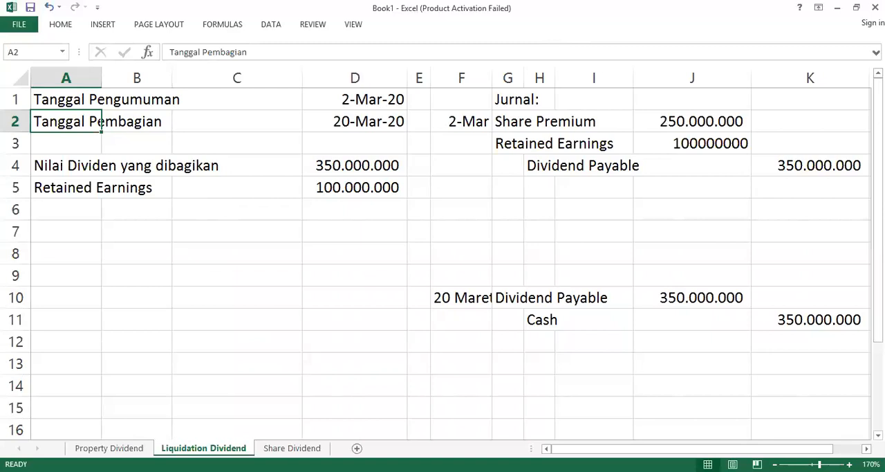
Step: On the Share Dividend sheet, enter 1.000.000 in D5 as the Jumlah saham beredar
{"action": "left_click", "coordinate": [237, 342]}
{"action": "key", "text": "ctrl+Page_Down"}
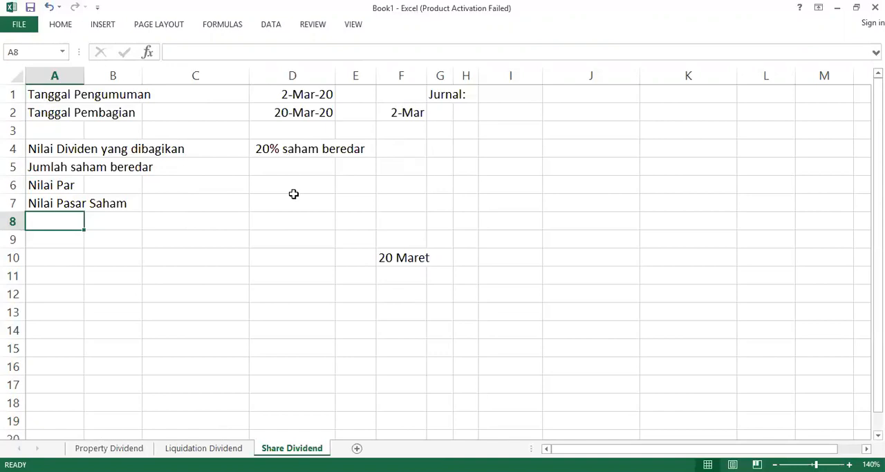
{"action": "left_click", "coordinate": [294, 168]}
{"action": "type", "text": "1"}
{"action": "key", "text": "BackSpace"}
{"action": "type", "text": "1.00"}
{"action": "type", "text": "0.000"}
{"action": "key", "text": "Return"}
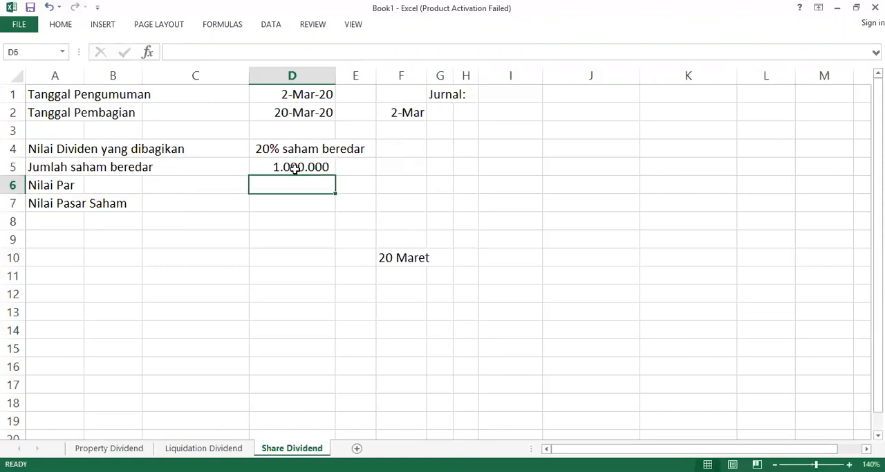
Step: Enter 500 as the Nilai Par in D6 and 1700 as the Nilai Pasar Saham in D7
{"action": "left_click", "coordinate": [315, 167]}
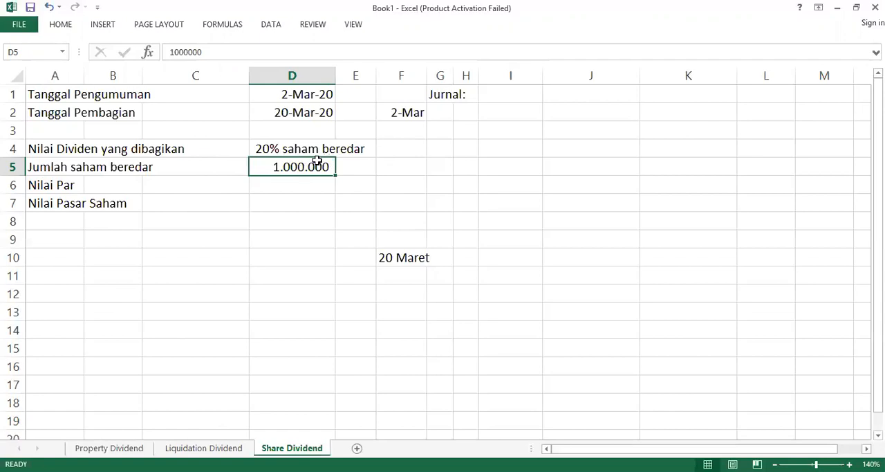
{"action": "left_click", "coordinate": [323, 185]}
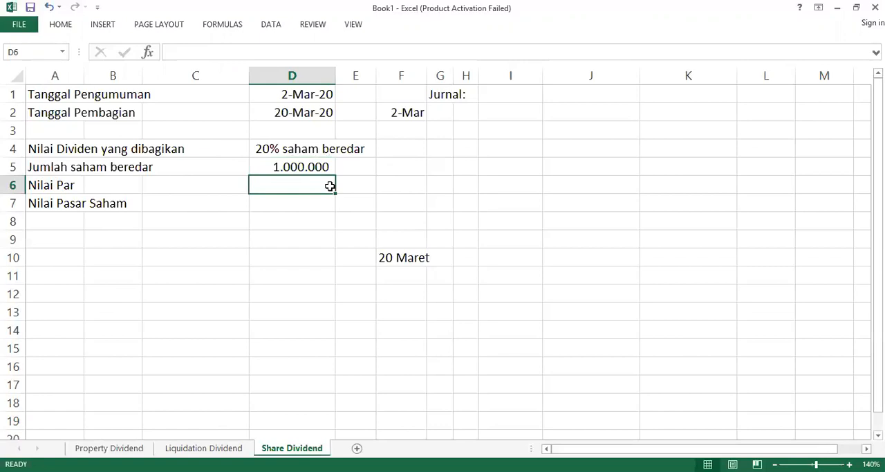
{"action": "type", "text": "500"}
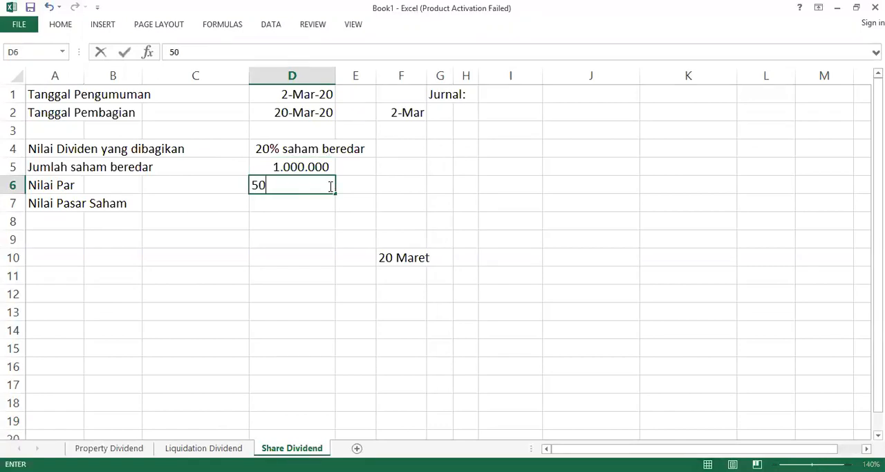
{"action": "key", "text": "Return"}
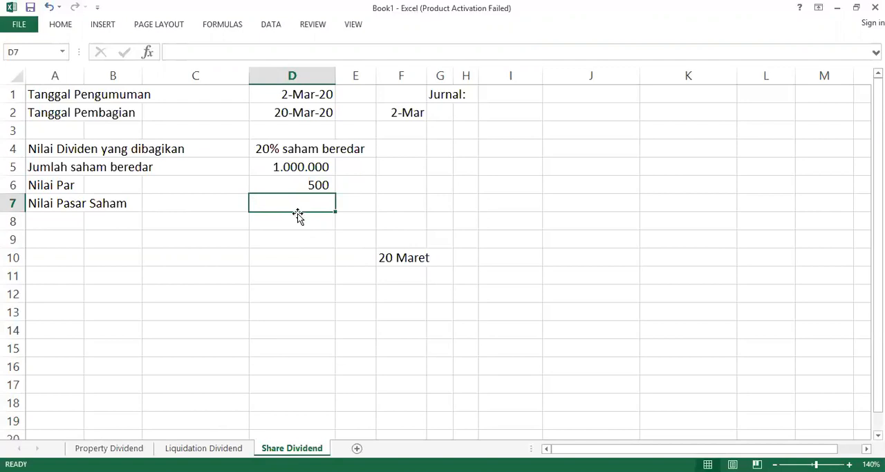
{"action": "type", "text": "1700"}
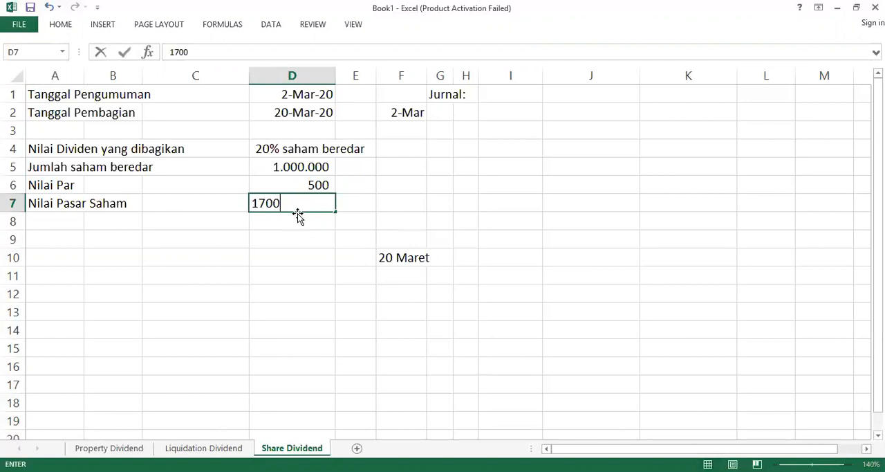
{"action": "key", "text": "Return"}
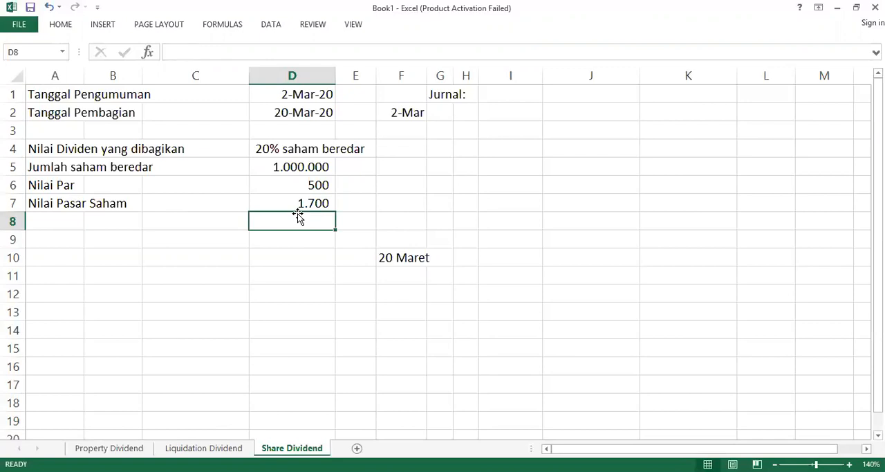
Step: Examine the still empty 2 March journal row on the Share Dividend sheet
{"action": "key", "text": "Up"}
{"action": "key", "text": "Right"}
{"action": "key", "text": "Up"}
{"action": "key", "text": "Right"}
{"action": "key", "text": "Up"}
{"action": "key", "text": "Right"}
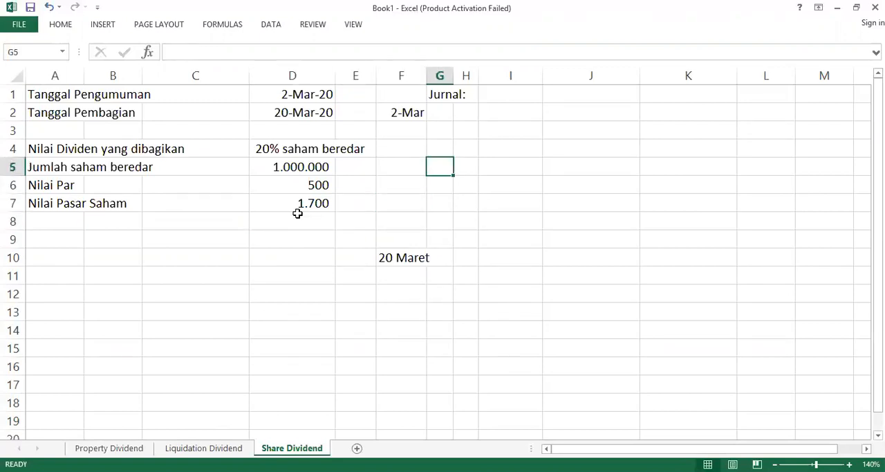
{"action": "key", "text": "Up"}
{"action": "key", "text": "Up"}
{"action": "key", "text": "Up"}
{"action": "key", "text": "Left"}
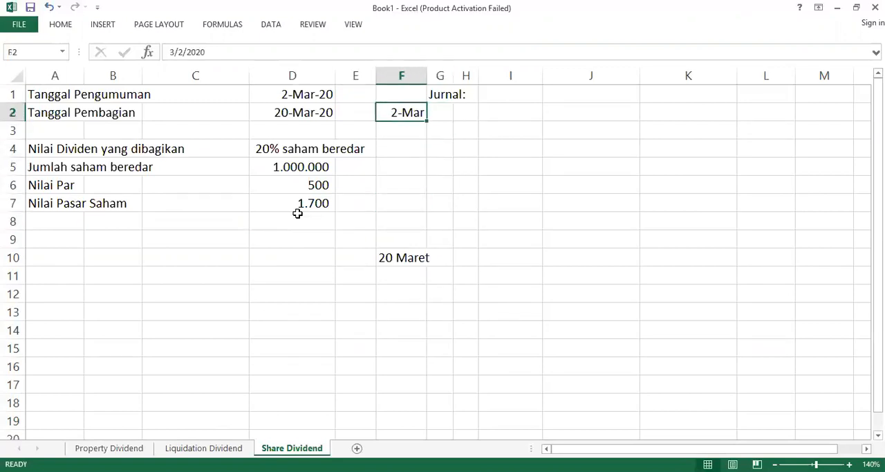
{"action": "key", "text": "Right"}
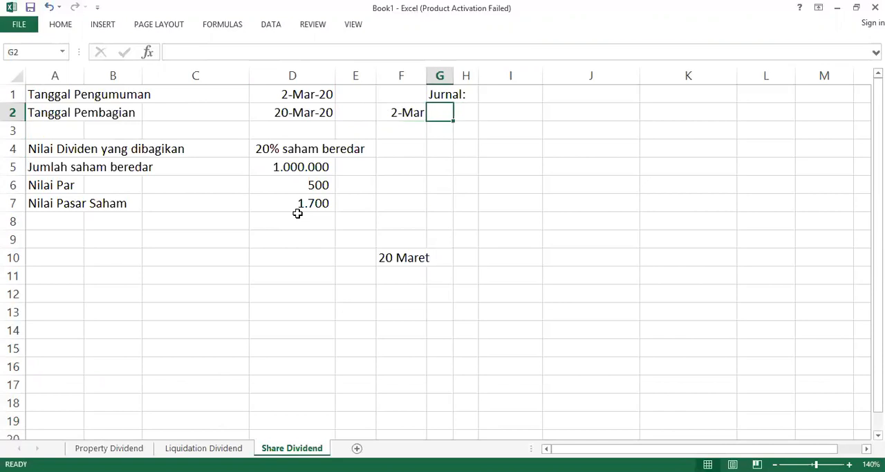
{"action": "key", "text": "Left"}
Step: Review the share dividend data rows and select the Nilai Pasar Saham row from A7 to D7
{"action": "key", "text": "Left"}
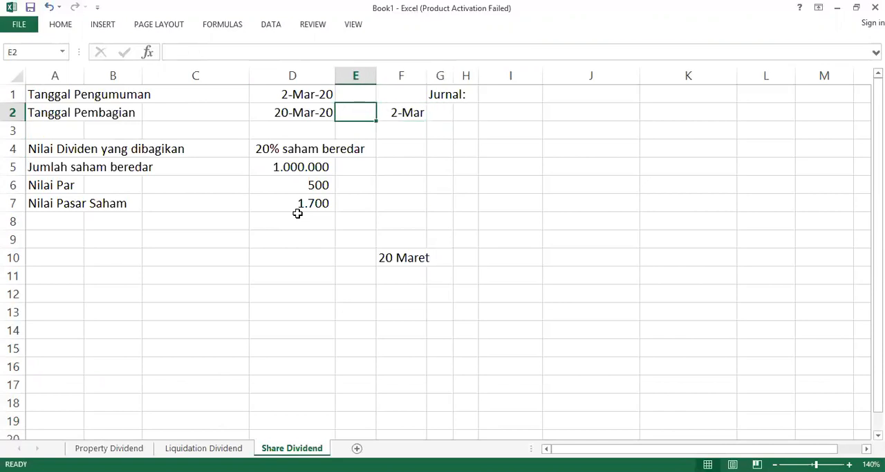
{"action": "key", "text": "Left"}
{"action": "key", "text": "Left"}
{"action": "key", "text": "Left"}
{"action": "key", "text": "Left"}
{"action": "key", "text": "Down"}
{"action": "key", "text": "Down"}
{"action": "key", "text": "Down"}
{"action": "key", "text": "Down"}
{"action": "key", "text": "Down"}
{"action": "key", "text": "Down"}
{"action": "key", "text": "Down"}
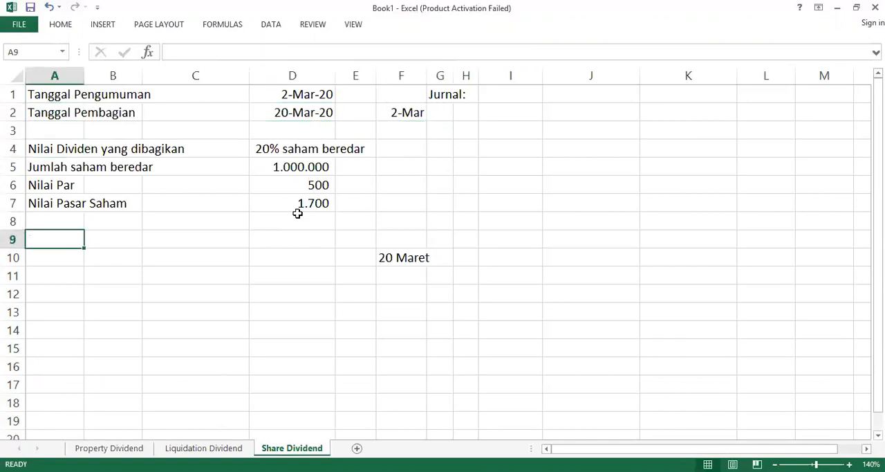
{"action": "key", "text": "Up"}
{"action": "key", "text": "Up"}
{"action": "key", "text": "Up"}
{"action": "key", "text": "Up"}
{"action": "key", "text": "Up"}
{"action": "key", "text": "Down"}
{"action": "key", "text": "Down"}
{"action": "key", "text": "Down"}
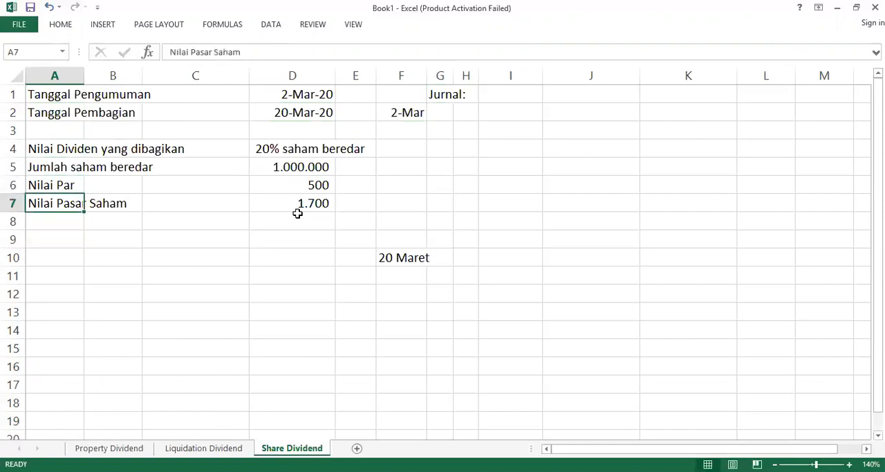
{"action": "key", "text": "shift+Right"}
{"action": "key", "text": "shift+Right"}
{"action": "key", "text": "shift+Right"}
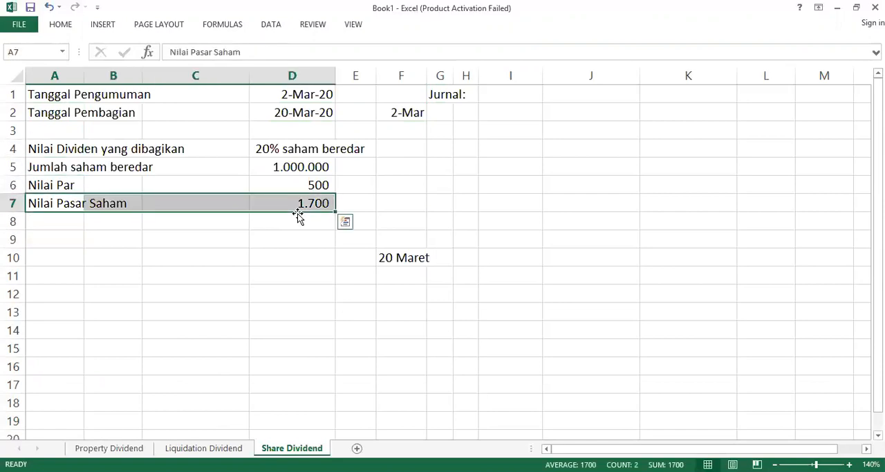
Step: Clear the Nilai Pasar Saham row from A7 to D7 and calculate the total par value in D7 with =D5*D6
{"action": "key", "text": "Delete"}
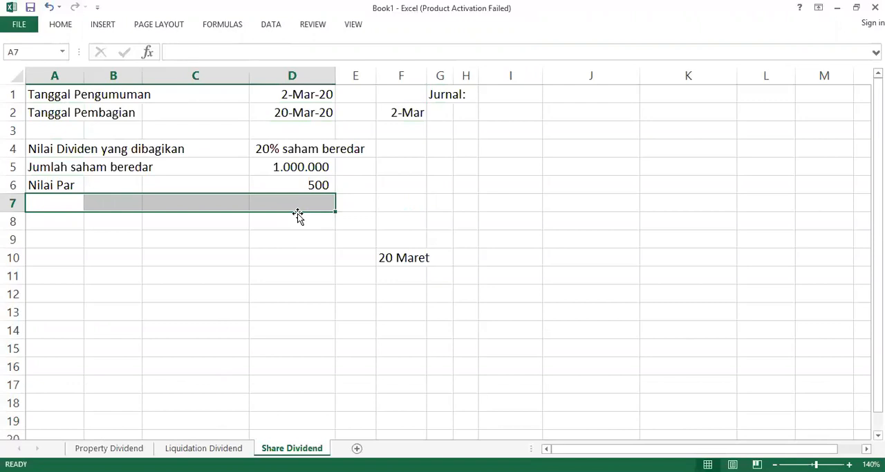
{"action": "key", "text": "Right"}
{"action": "key", "text": "Right"}
{"action": "key", "text": "Right"}
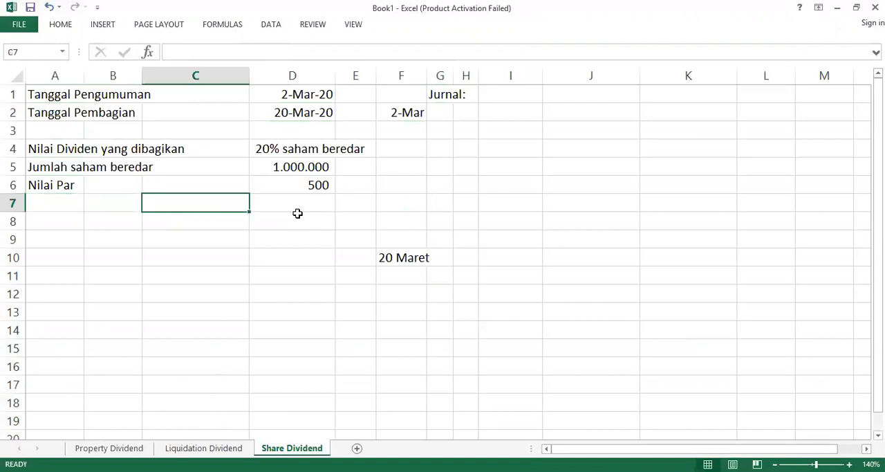
{"action": "type", "text": "="}
{"action": "key", "text": "Up"}
{"action": "key", "text": "Up"}
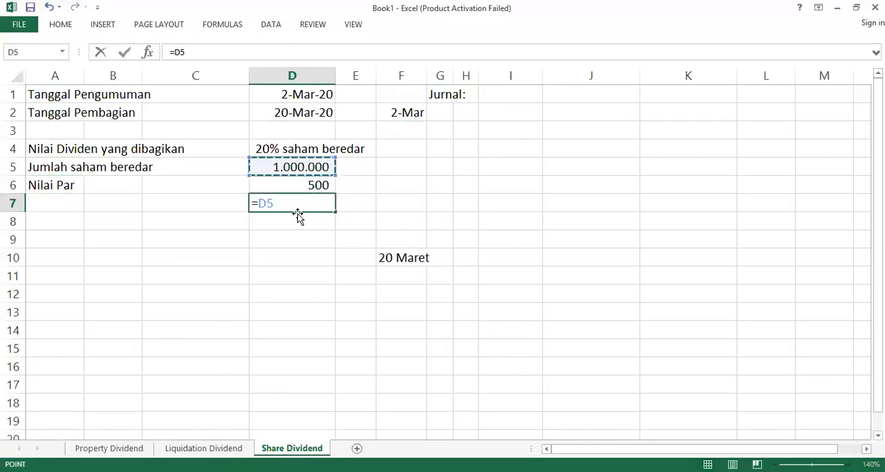
{"action": "type", "text": "*"}
{"action": "key", "text": "Up"}
{"action": "key", "text": "Return"}
{"action": "key", "text": "Up"}
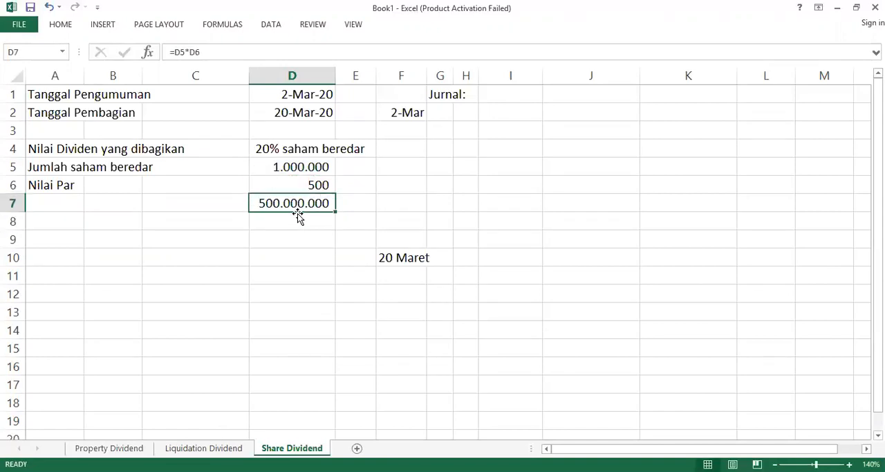
Step: Calculate the share dividend value in D8 with the formula =20%*D7
{"action": "key", "text": "Down"}
{"action": "type", "text": "="}
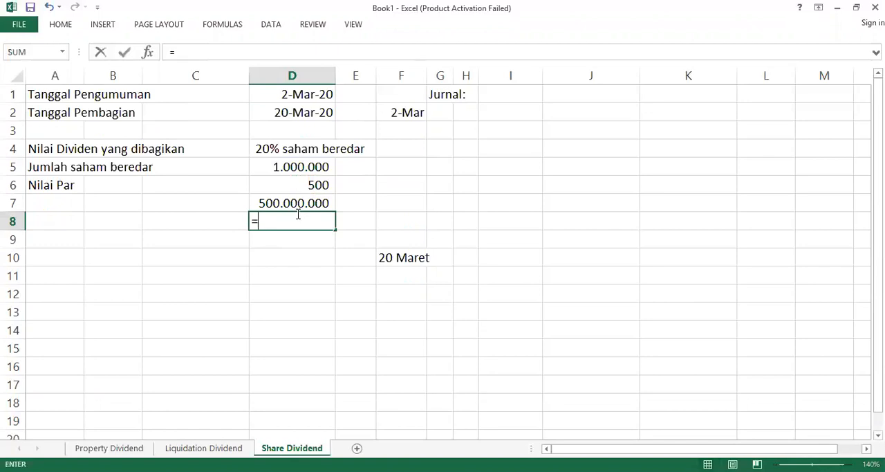
{"action": "type", "text": "20%*"}
{"action": "left_click", "coordinate": [298, 211]}
{"action": "key", "text": "Return"}
{"action": "key", "text": "Up"}
{"action": "key", "text": "Left"}
{"action": "key", "text": "Right"}
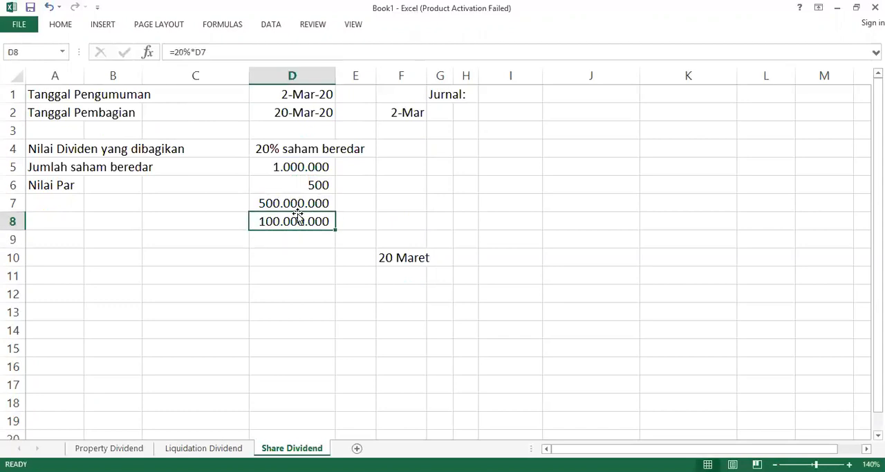
Step: Review the share and dividend figures in D5 to D8 against the journal area F2 to K14
{"action": "key", "text": "Up"}
{"action": "key", "text": "Up"}
{"action": "key", "text": "Up"}
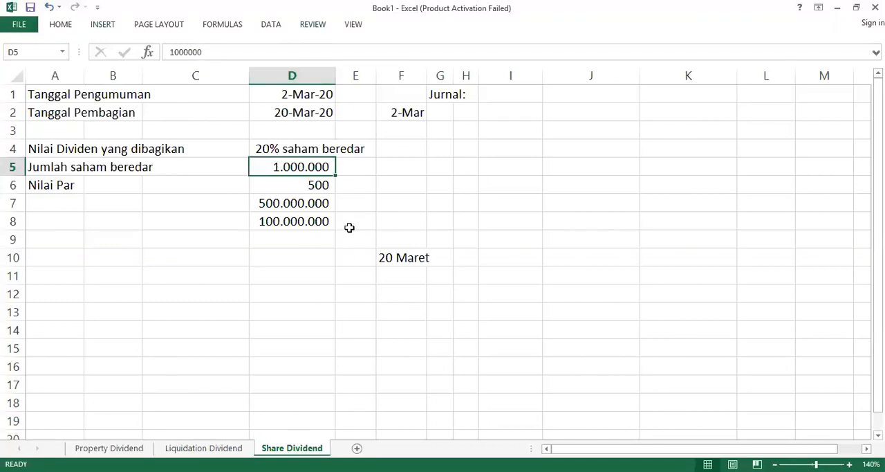
{"action": "left_click", "coordinate": [260, 222]}
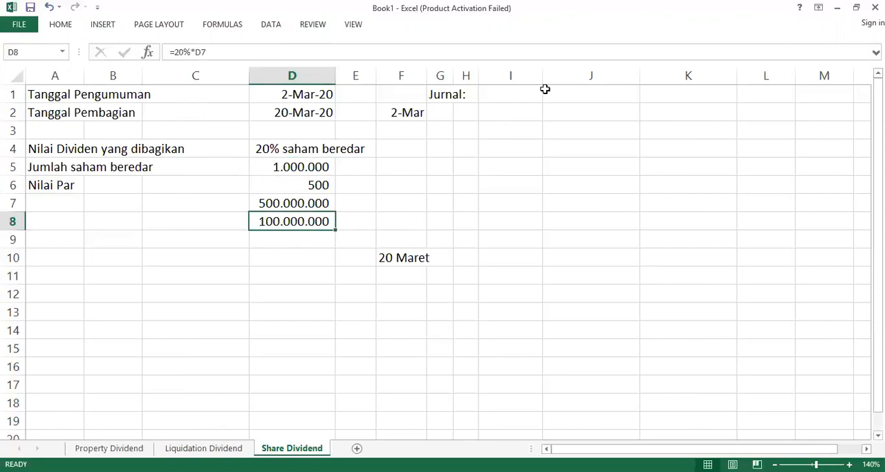
{"action": "left_click_drag", "start_coordinate": [415, 114], "coordinate": [708, 333]}
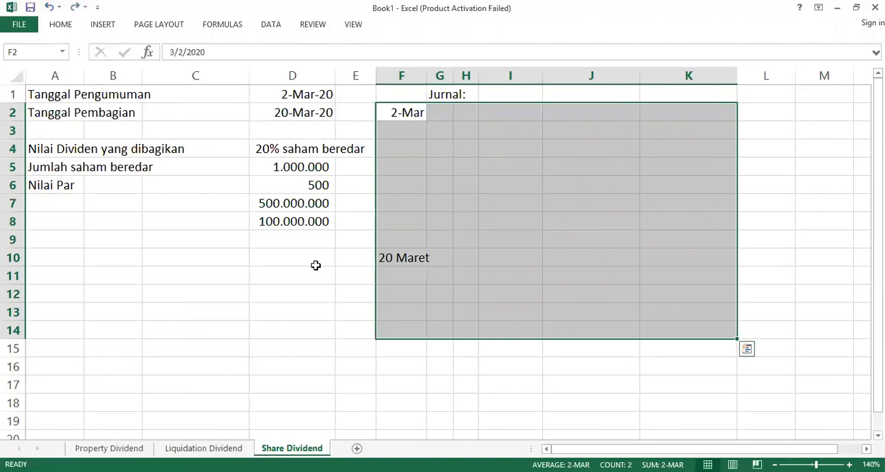
{"action": "left_click", "coordinate": [293, 225]}
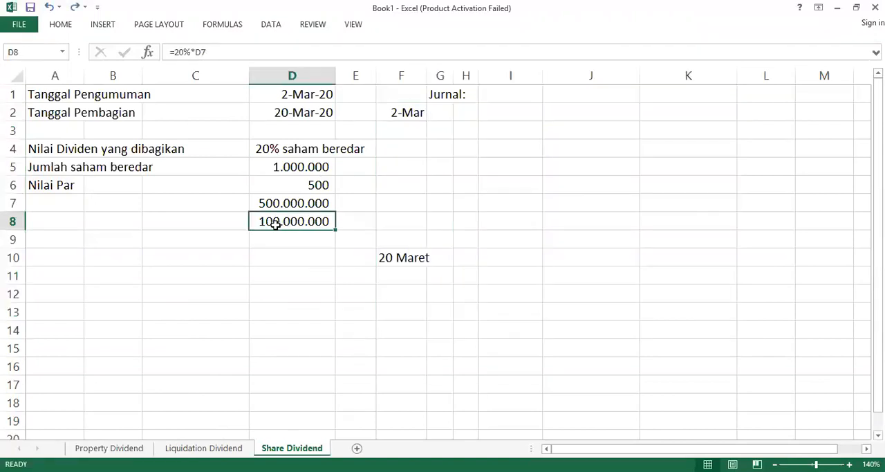
Step: Enter Retained Earnings in G2 as the debit account of the 2 March journal entry
{"action": "left_click", "coordinate": [445, 113]}
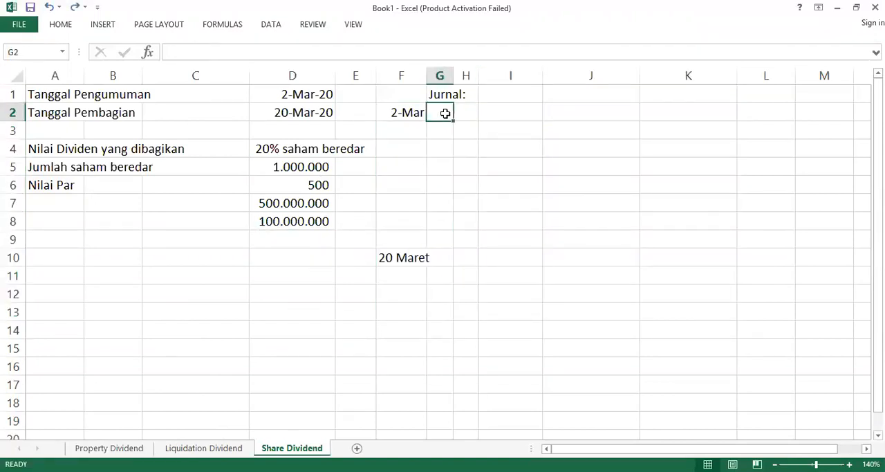
{"action": "type", "text": "Retained Earning"}
{"action": "key", "text": "BackSpace"}
{"action": "key", "text": "BackSpace"}
{"action": "type", "text": "ngs"}
{"action": "key", "text": "Tab"}
{"action": "key", "text": "Tab"}
{"action": "key", "text": "Tab"}
{"action": "key", "text": "Tab"}
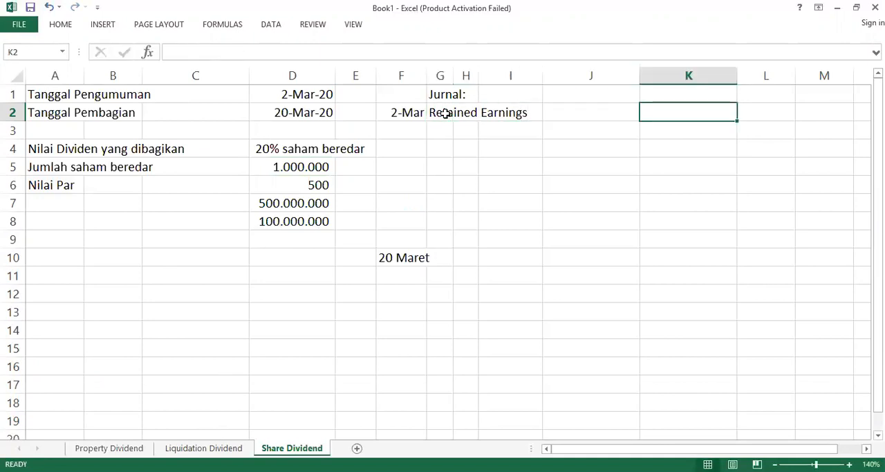
Step: Enter 100.000.000 in J2 as the Retained Earnings debit amount
{"action": "key", "text": "Left"}
{"action": "type", "text": "100.000.000"}
{"action": "key", "text": "Return"}
Step: Enter OSDD in H3 as the credit account of the 2 March journal entry
{"action": "key", "text": "Left"}
{"action": "key", "text": "Left"}
{"action": "key", "text": "Down"}
{"action": "key", "text": "Up"}
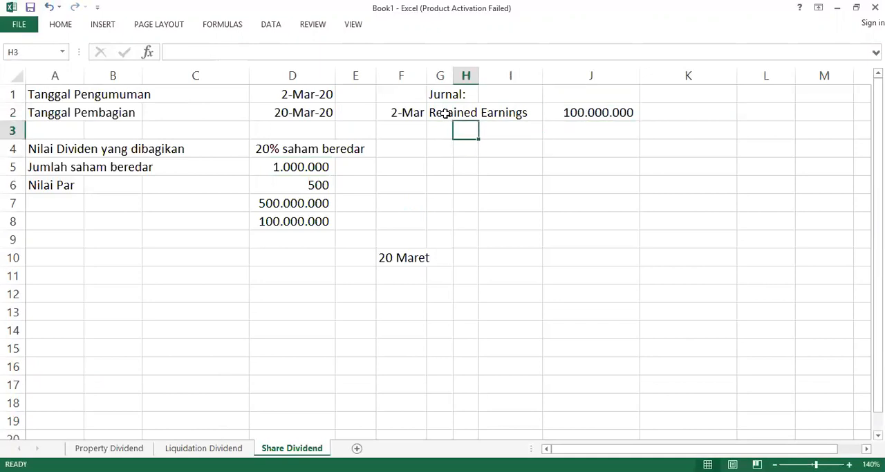
{"action": "key", "text": "Right"}
{"action": "key", "text": "Left"}
{"action": "type", "text": "OS"}
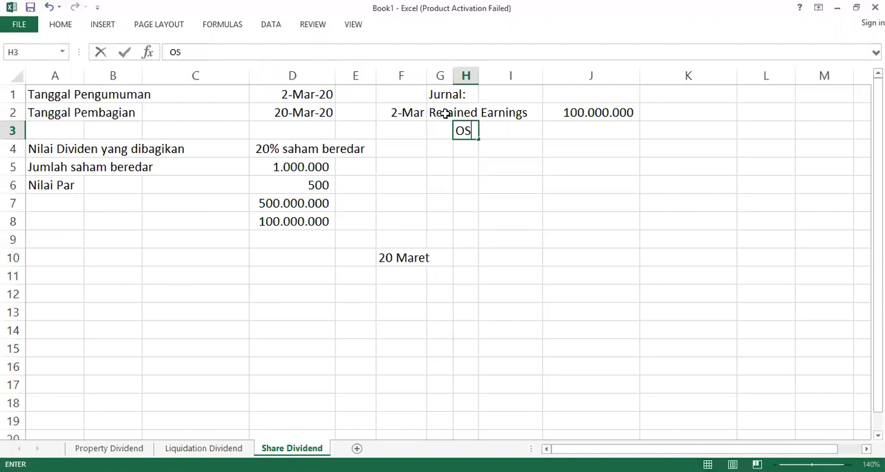
{"action": "type", "text": "DD"}
Step: Fill the OSDD credit amount in K3 with the formula =J2
{"action": "left_click", "coordinate": [693, 138]}
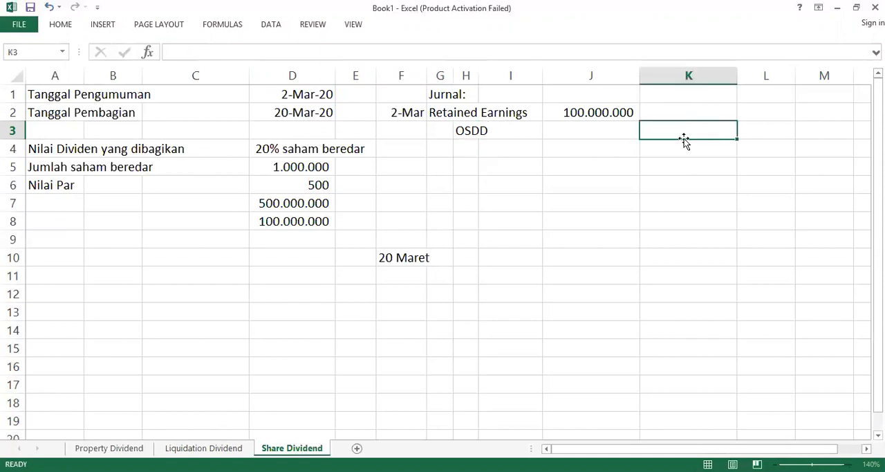
{"action": "type", "text": "="}
{"action": "key", "text": "Left"}
{"action": "key", "text": "Up"}
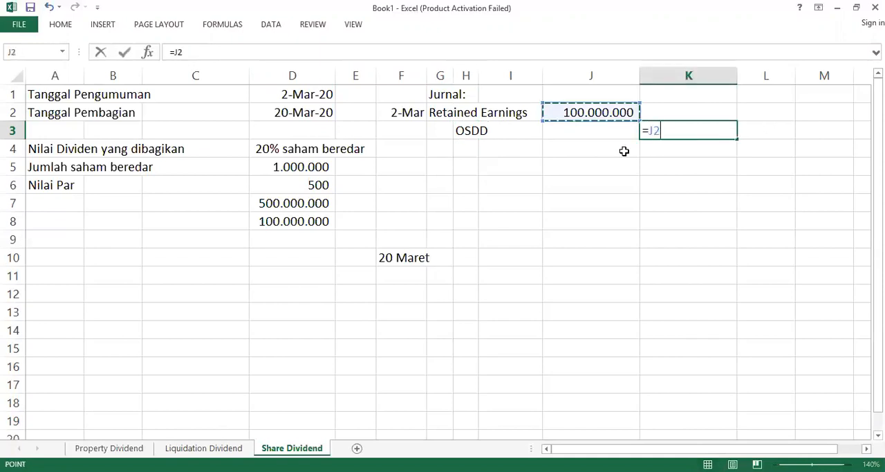
{"action": "key", "text": "Return"}
Step: Enter OSDD in G10 as the debit account of the 20 Maret journal entry
{"action": "left_click", "coordinate": [623, 150]}
{"action": "key", "text": "Up"}
{"action": "key", "text": "Left"}
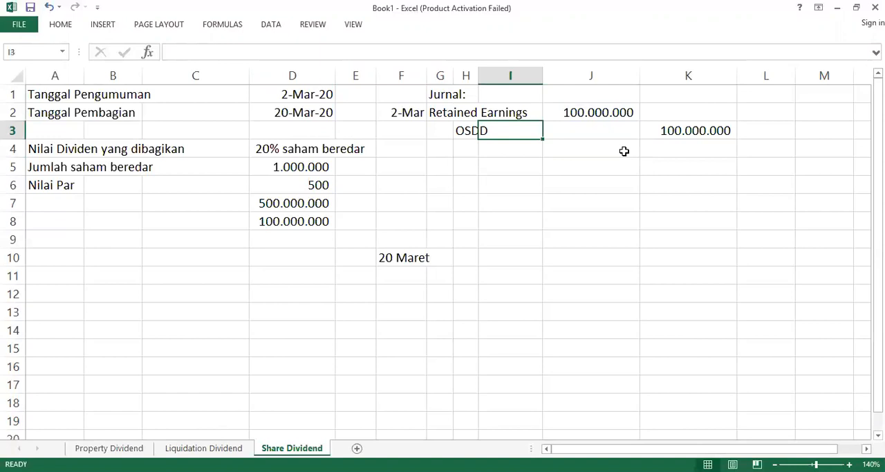
{"action": "key", "text": "Left"}
{"action": "key", "text": "Down"}
{"action": "key", "text": "Down"}
{"action": "key", "text": "Down"}
{"action": "key", "text": "Down"}
{"action": "key", "text": "Down"}
{"action": "key", "text": "Down"}
{"action": "key", "text": "Down"}
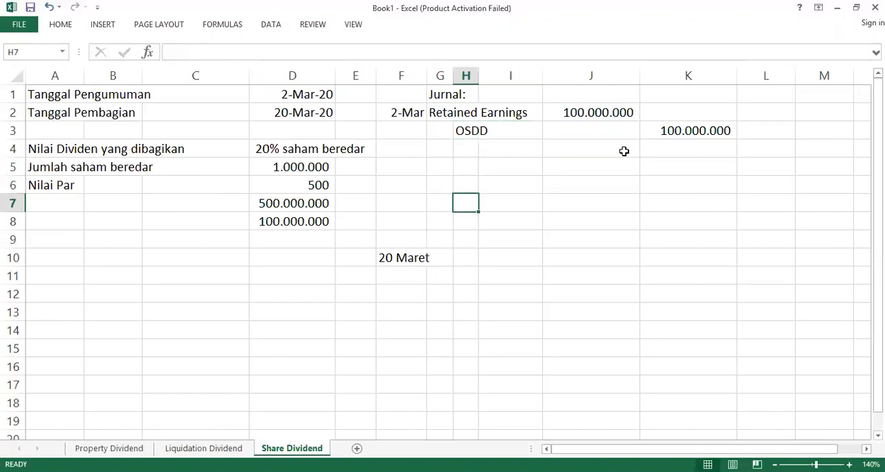
{"action": "key", "text": "Left"}
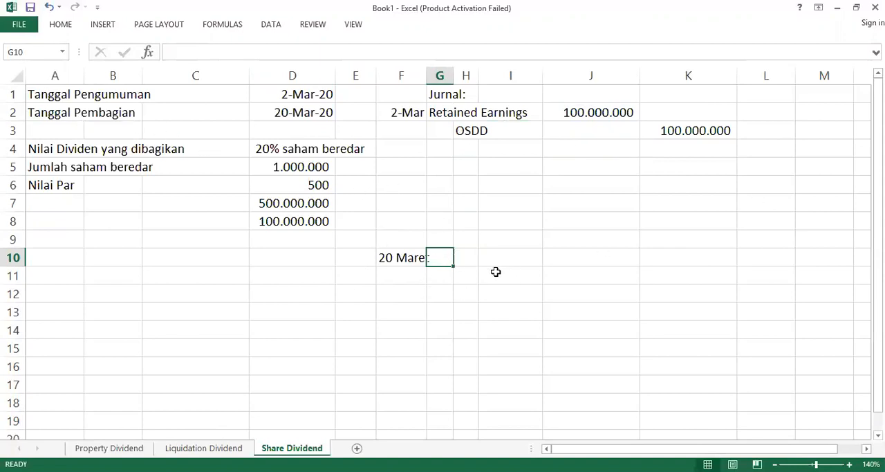
{"action": "type", "text": "OSDD"}
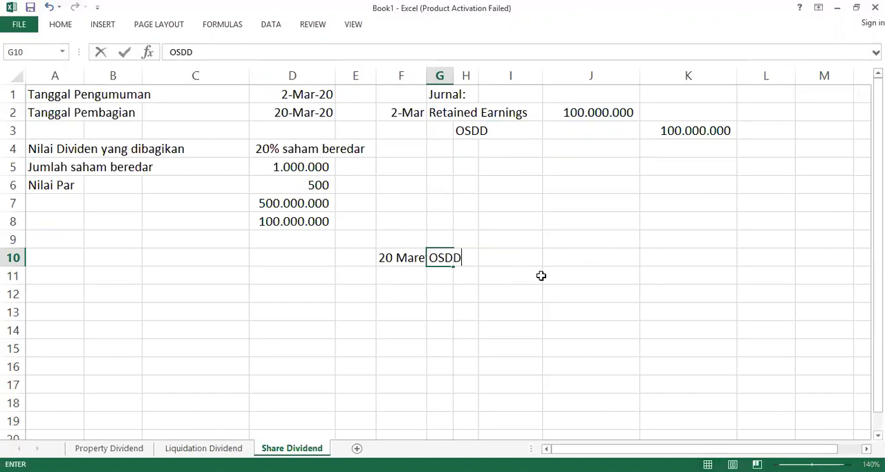
{"action": "key", "text": "Return"}
{"action": "key", "text": "Right"}
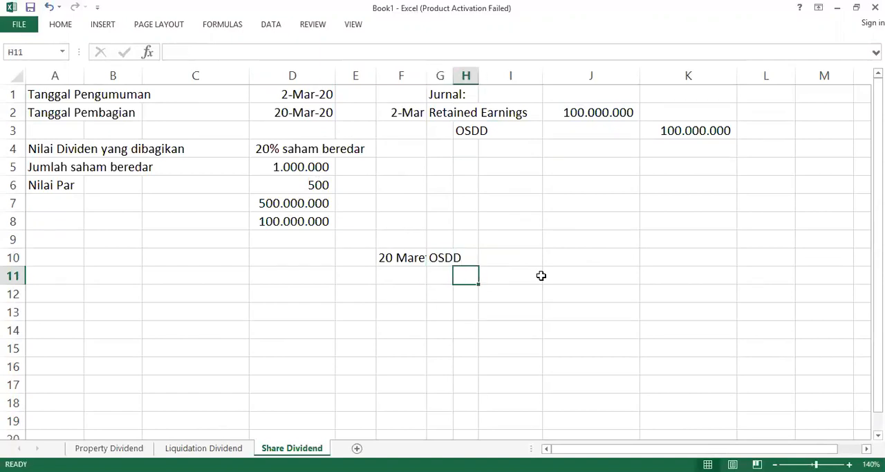
Step: Enter Share Capital in H11 as the credit account of the 20 Maret journal entry
{"action": "key", "text": "Up"}
{"action": "key", "text": "Left"}
{"action": "key", "text": "Down"}
{"action": "key", "text": "Right"}
{"action": "key", "text": "Up"}
{"action": "key", "text": "Left"}
{"action": "key", "text": "Down"}
{"action": "key", "text": "Right"}
{"action": "type", "text": "Share Ca"}
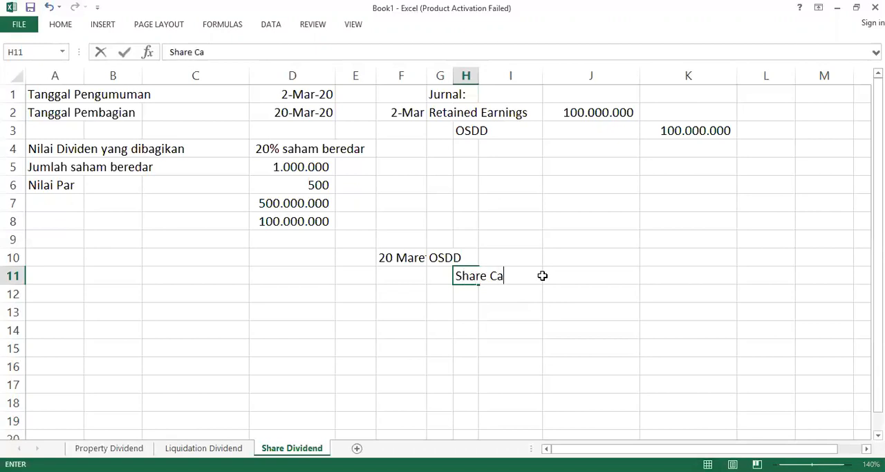
{"action": "type", "text": "pital"}
Step: Enter 100000000 in J10 as the OSDD debit amount for 20 Maret
{"action": "key", "text": "Right"}
{"action": "key", "text": "Right"}
{"action": "key", "text": "Up"}
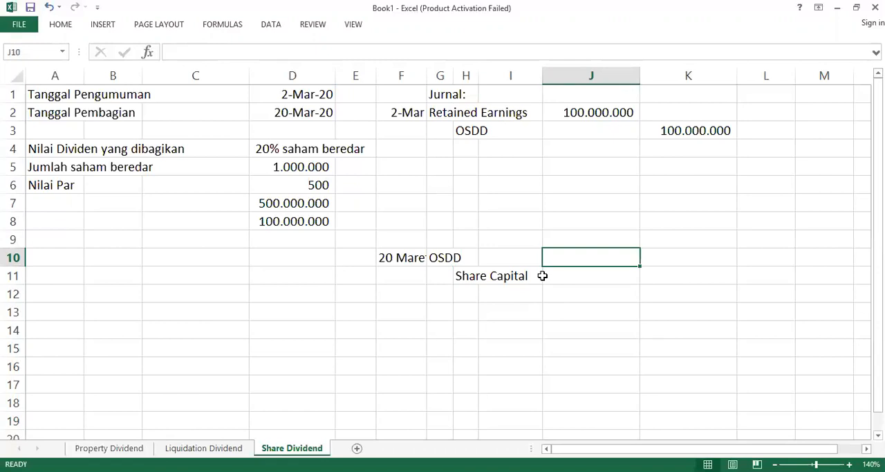
{"action": "type", "text": "100"}
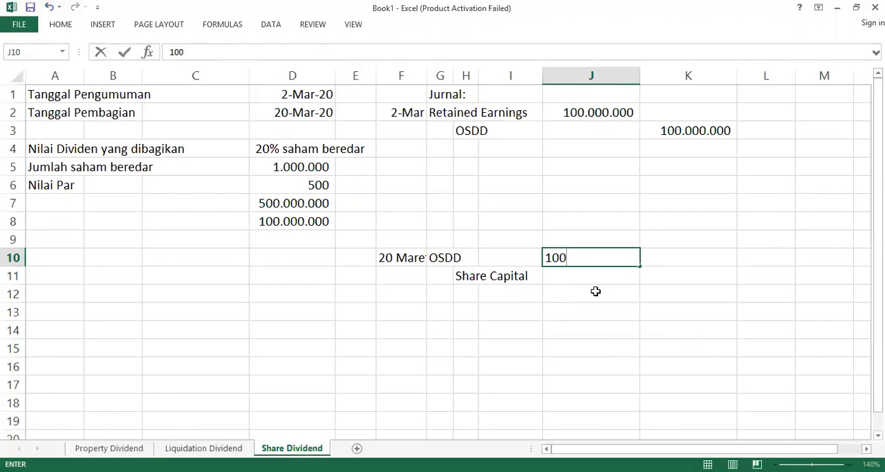
{"action": "type", "text": "0000000"}
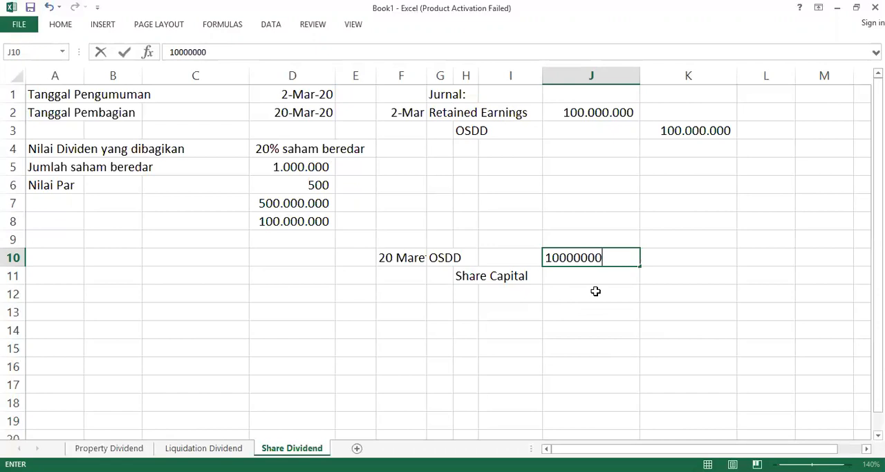
{"action": "key", "text": "ctrl+Return"}
Step: Fill the Share Capital credit amount in K11 with the formula =J10
{"action": "key", "text": "Down"}
{"action": "key", "text": "Right"}
{"action": "type", "text": "="}
{"action": "key", "text": "Left"}
{"action": "key", "text": "Up"}
{"action": "key", "text": "Return"}
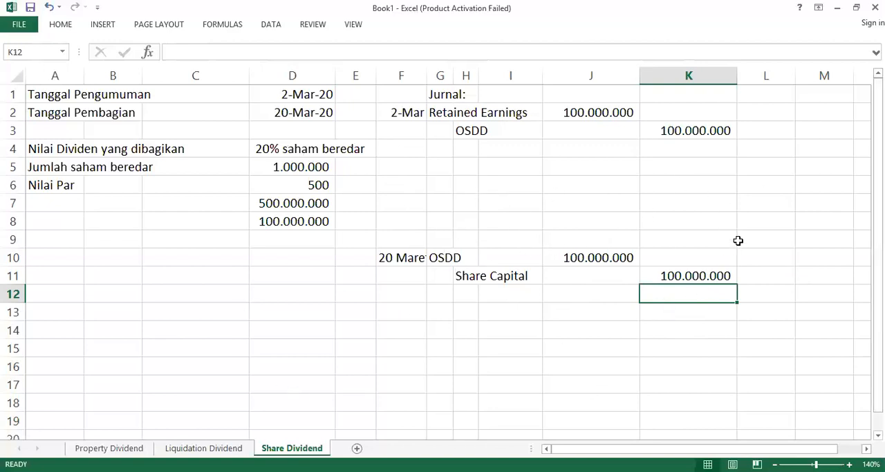
Step: Enter the share market value 1700 in D10 and compare it with the Nilai Par and dividend data above
{"action": "left_click", "coordinate": [285, 263]}
{"action": "type", "text": "1700"}
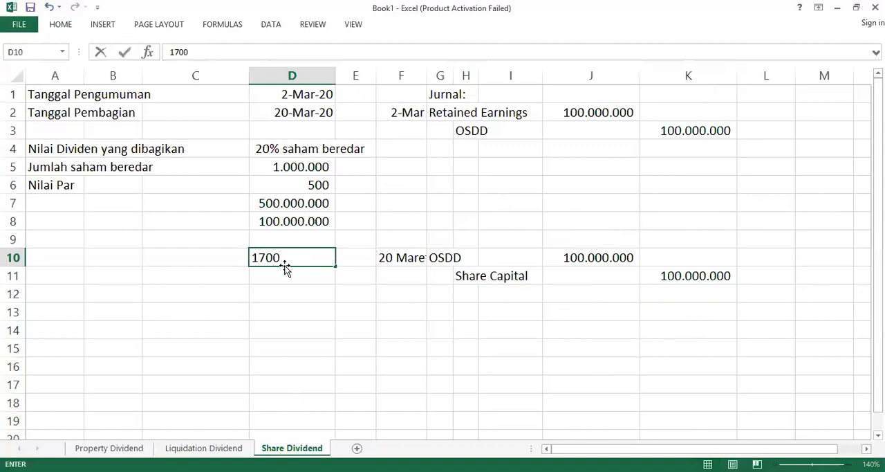
{"action": "key", "text": "Return"}
{"action": "key", "text": "Up"}
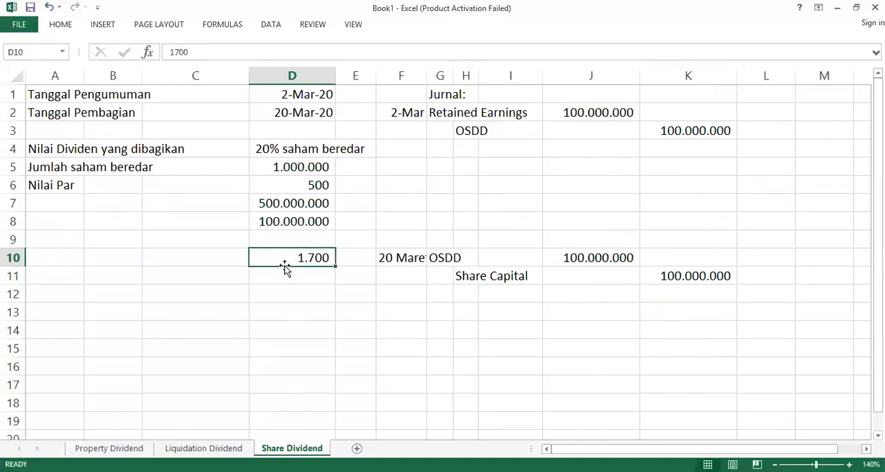
{"action": "key", "text": "Up"}
{"action": "key", "text": "Up"}
{"action": "key", "text": "Up"}
{"action": "key", "text": "Up"}
{"action": "key", "text": "Up"}
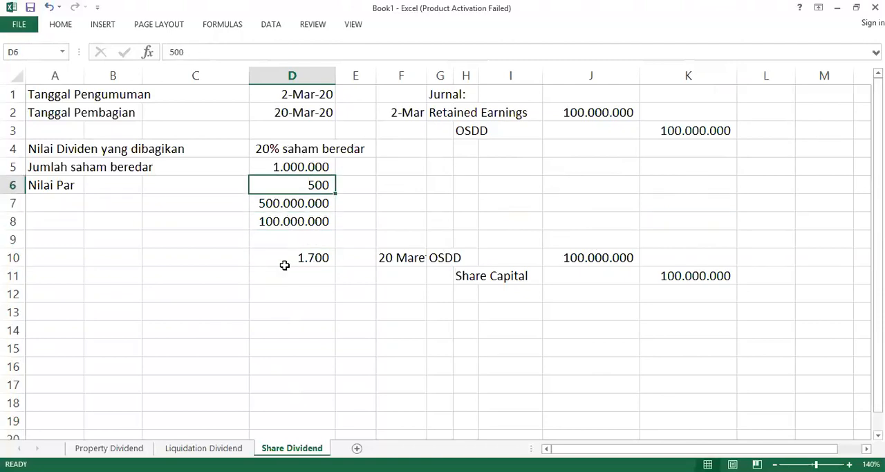
{"action": "key", "text": "Up"}
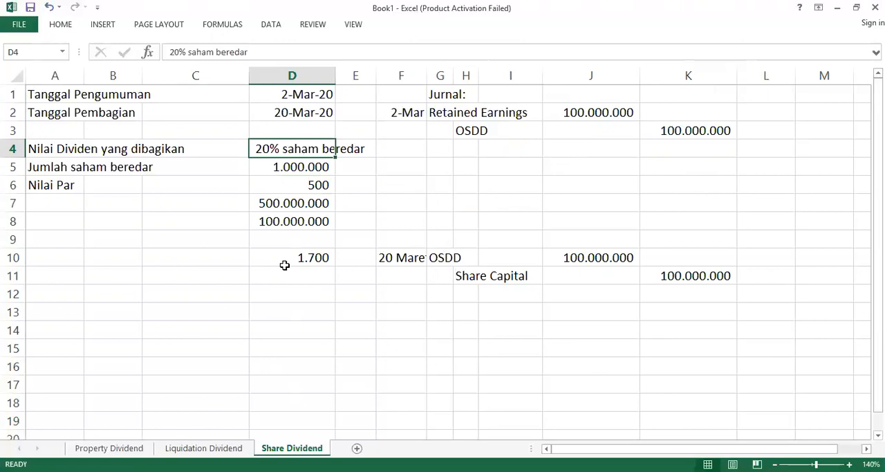
{"action": "key", "text": "Down"}
Step: Clear D10 and fit the width of column F to its date entries
{"action": "left_click", "coordinate": [284, 263]}
{"action": "left_click", "coordinate": [286, 269]}
{"action": "left_click", "coordinate": [286, 264]}
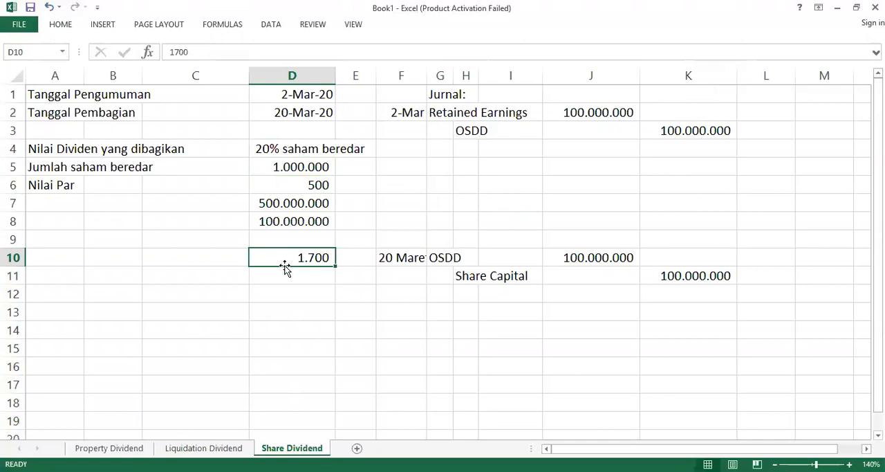
{"action": "key", "text": "Delete"}
{"action": "double_click", "coordinate": [427, 78]}
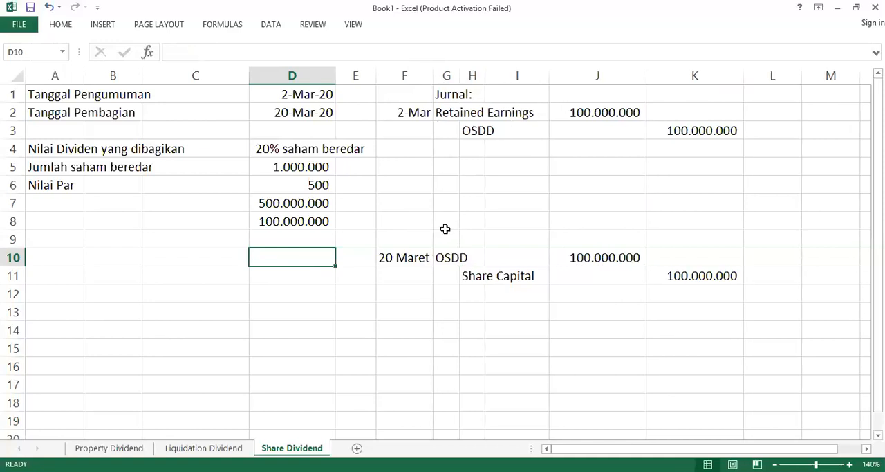